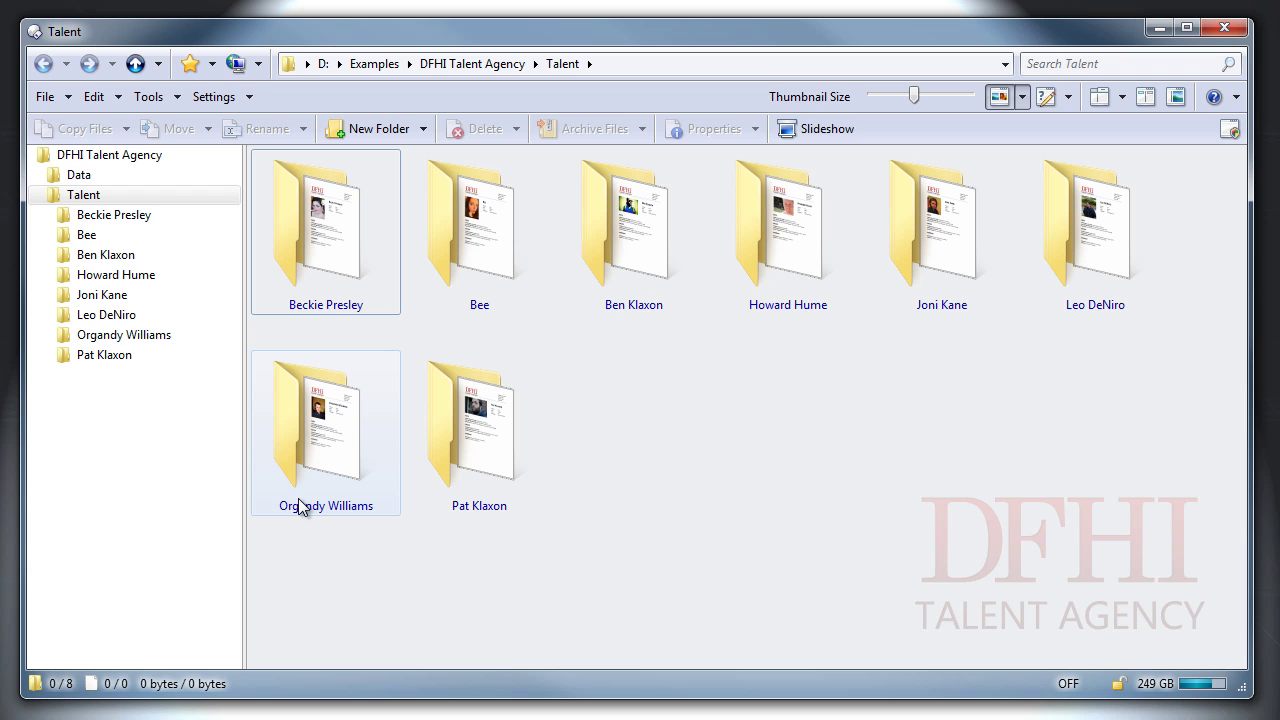
Step: Browse three actor folders and preview one actor's PDF résumé, then close the preview
click(121, 218)
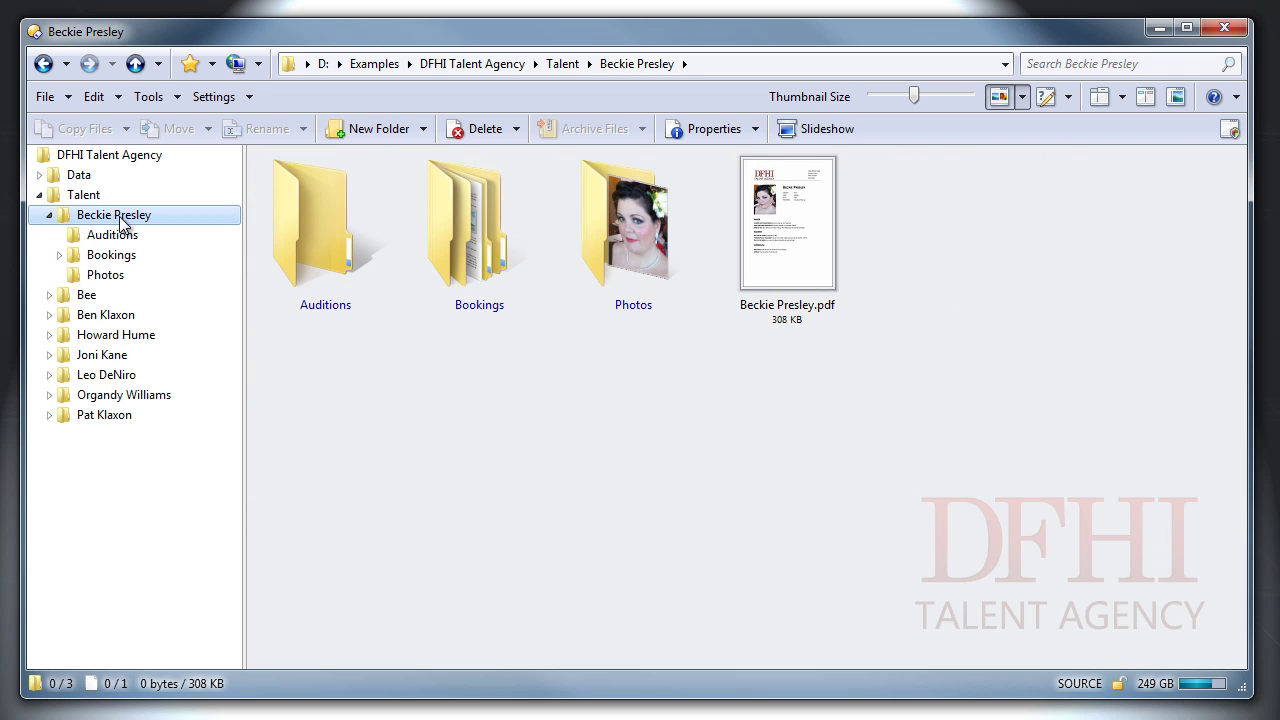
click(125, 294)
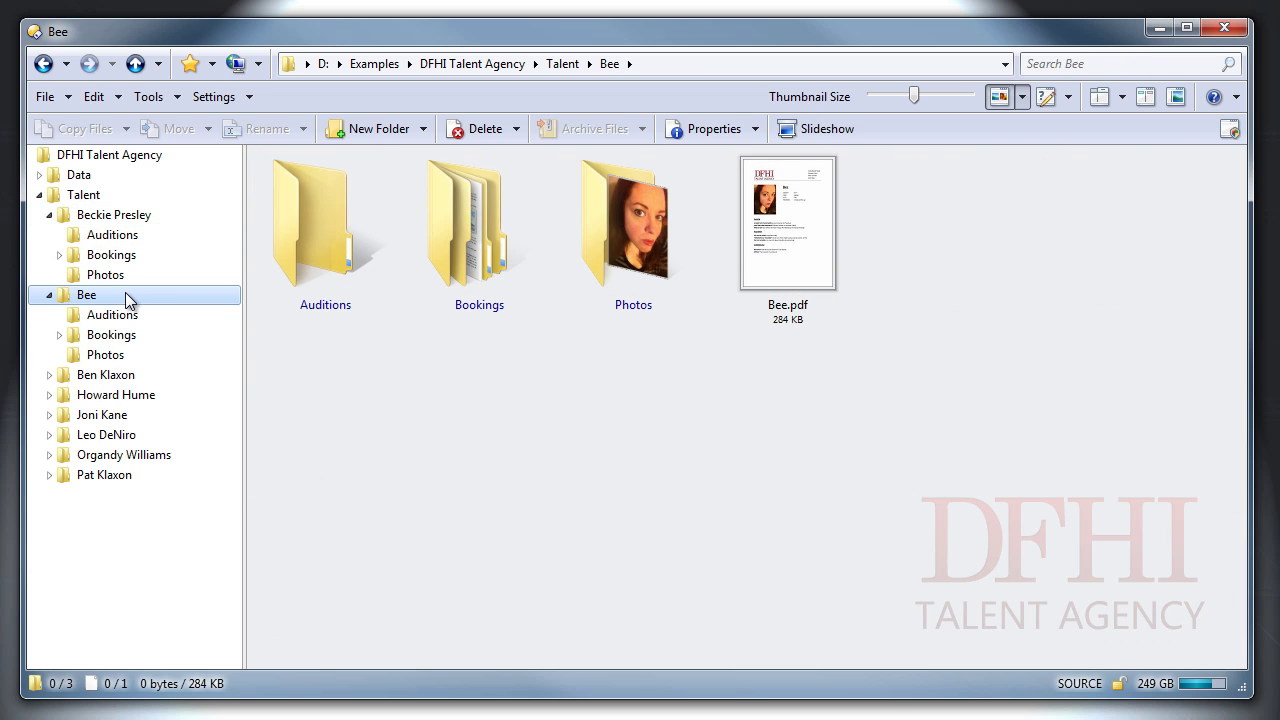
click(121, 375)
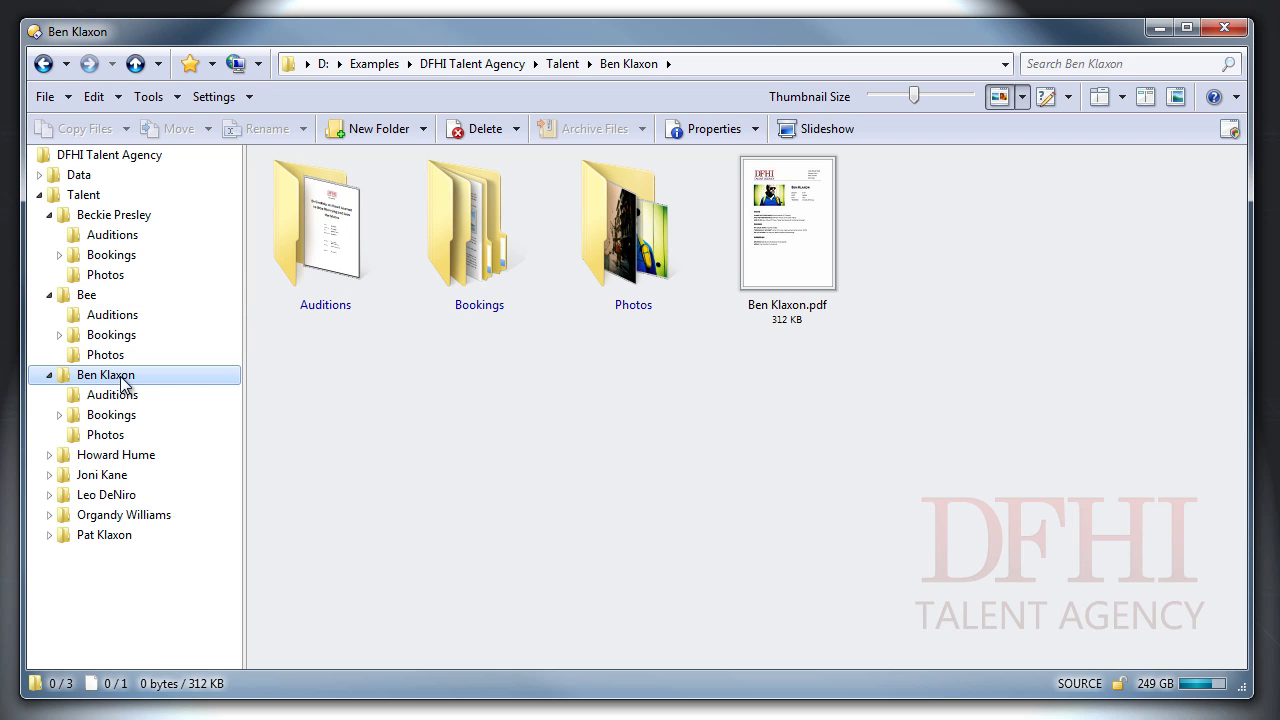
click(768, 185)
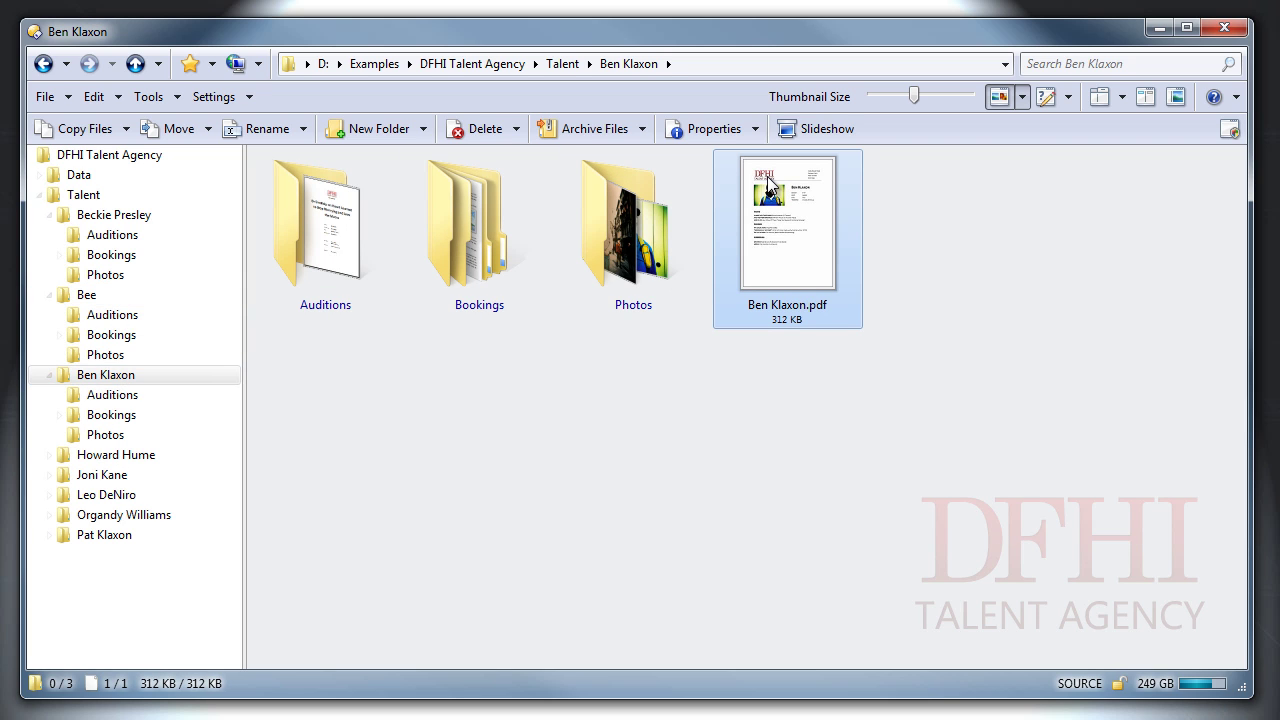
click(1178, 97)
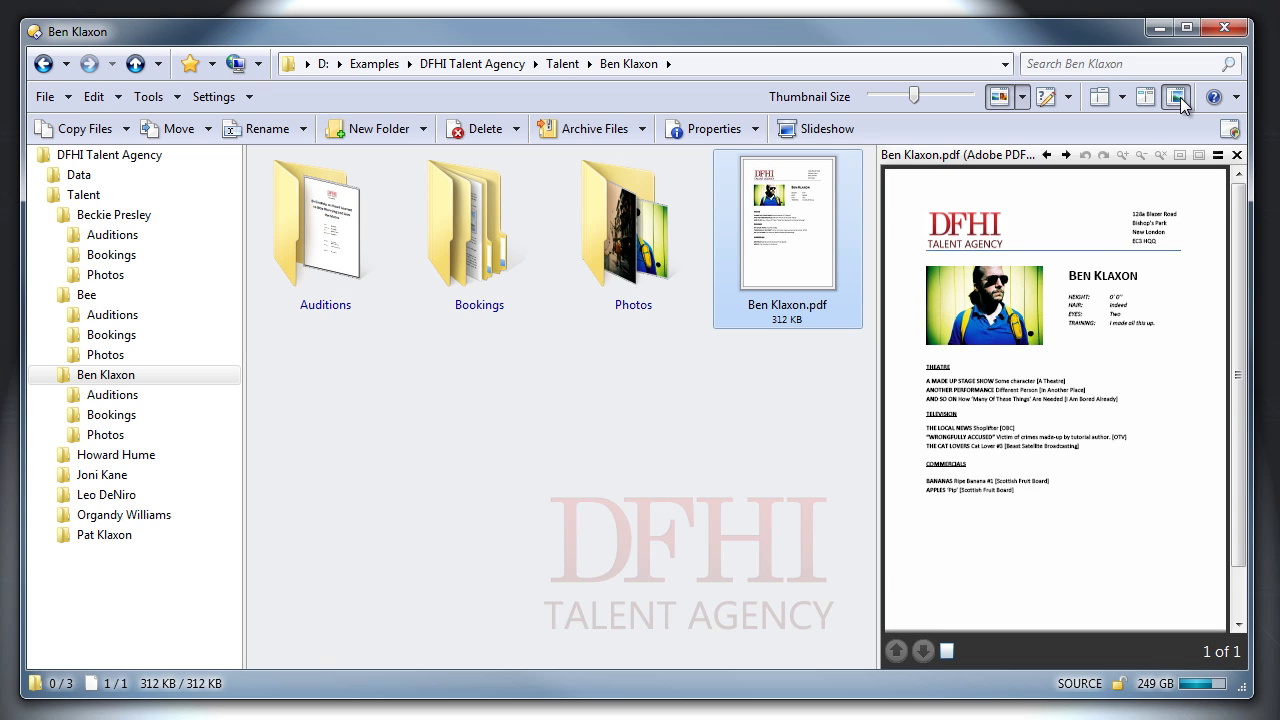
click(1180, 100)
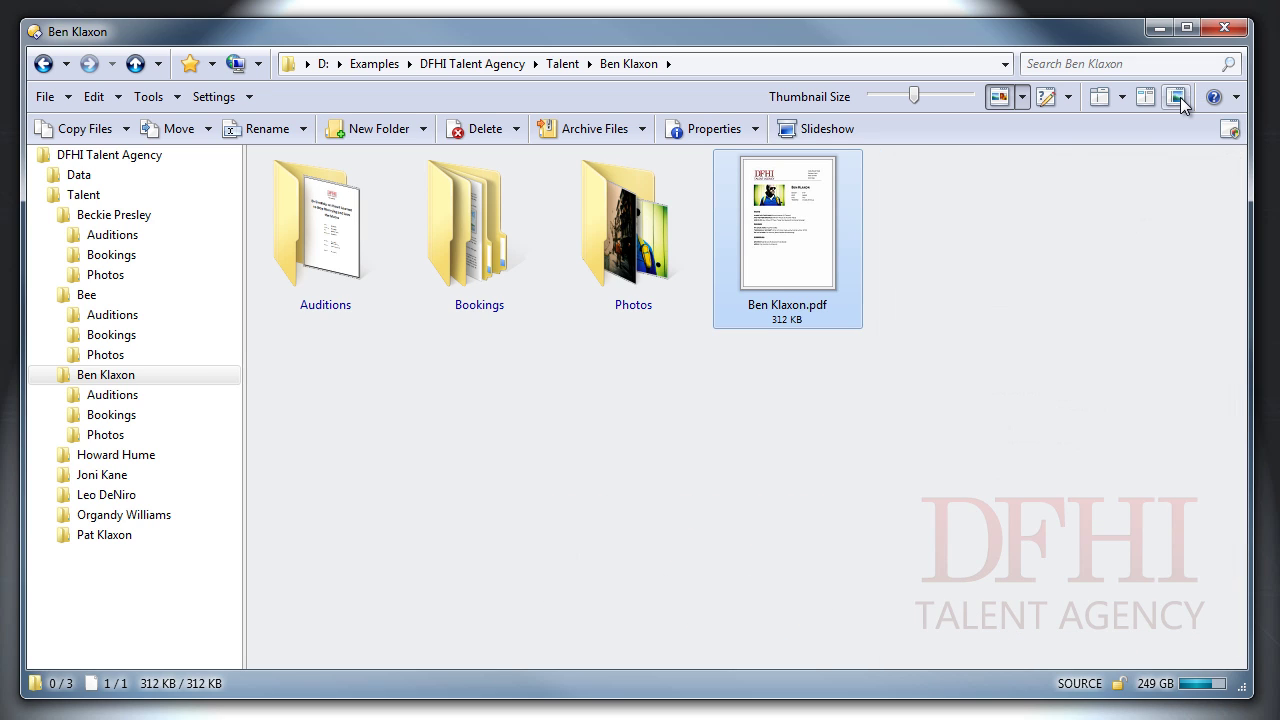
Step: Inspect that actor's Photos, Auditions and Bookings subfolders (Commercials, Film, Stage, Television)
double_click(652, 265)
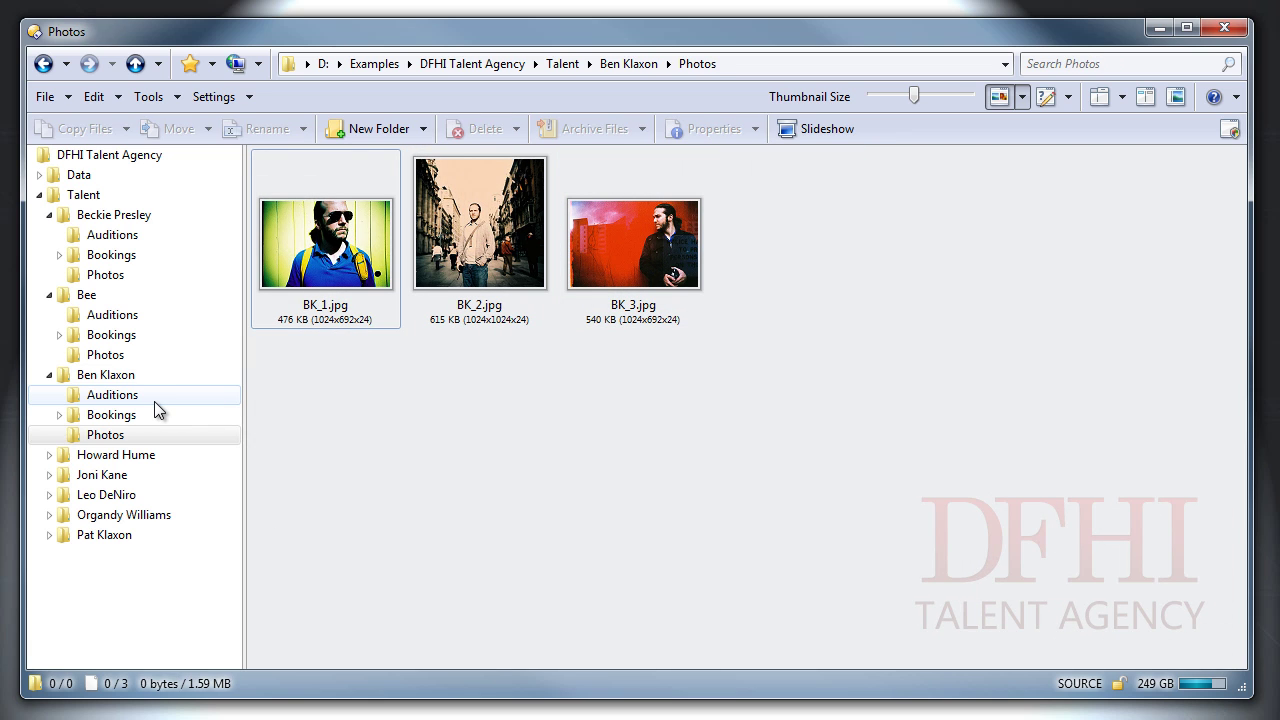
click(112, 395)
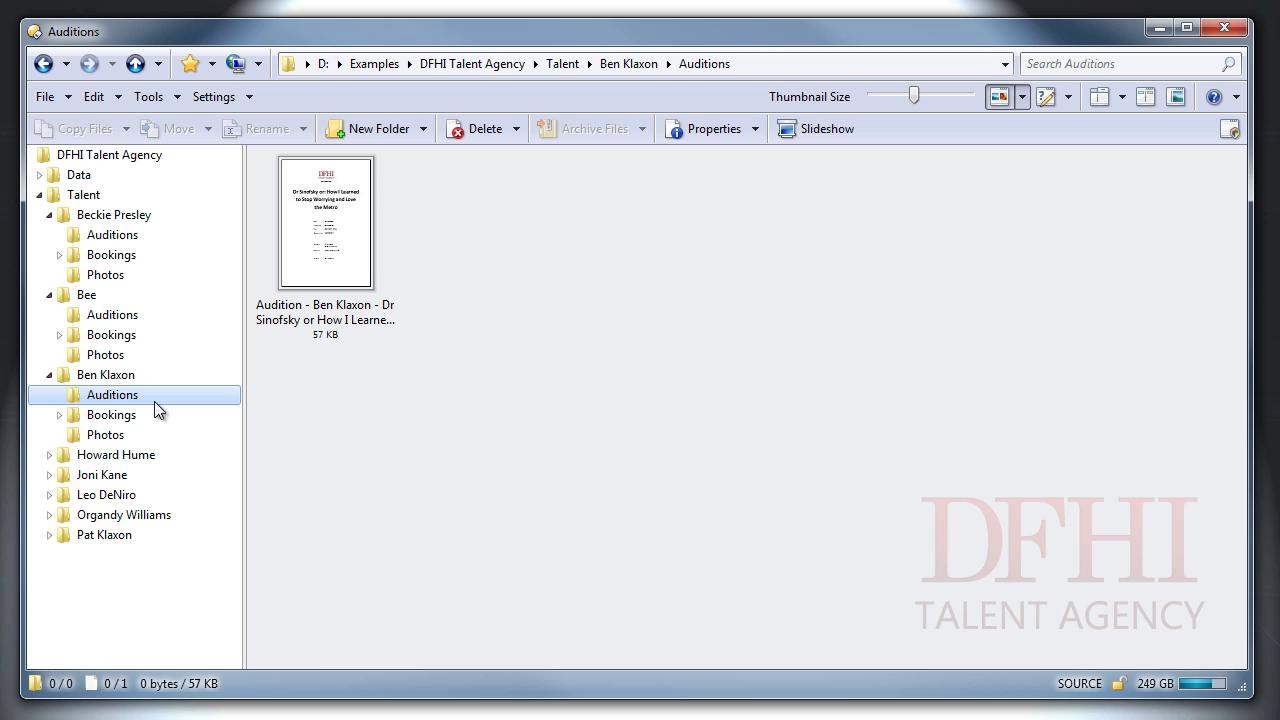
click(146, 414)
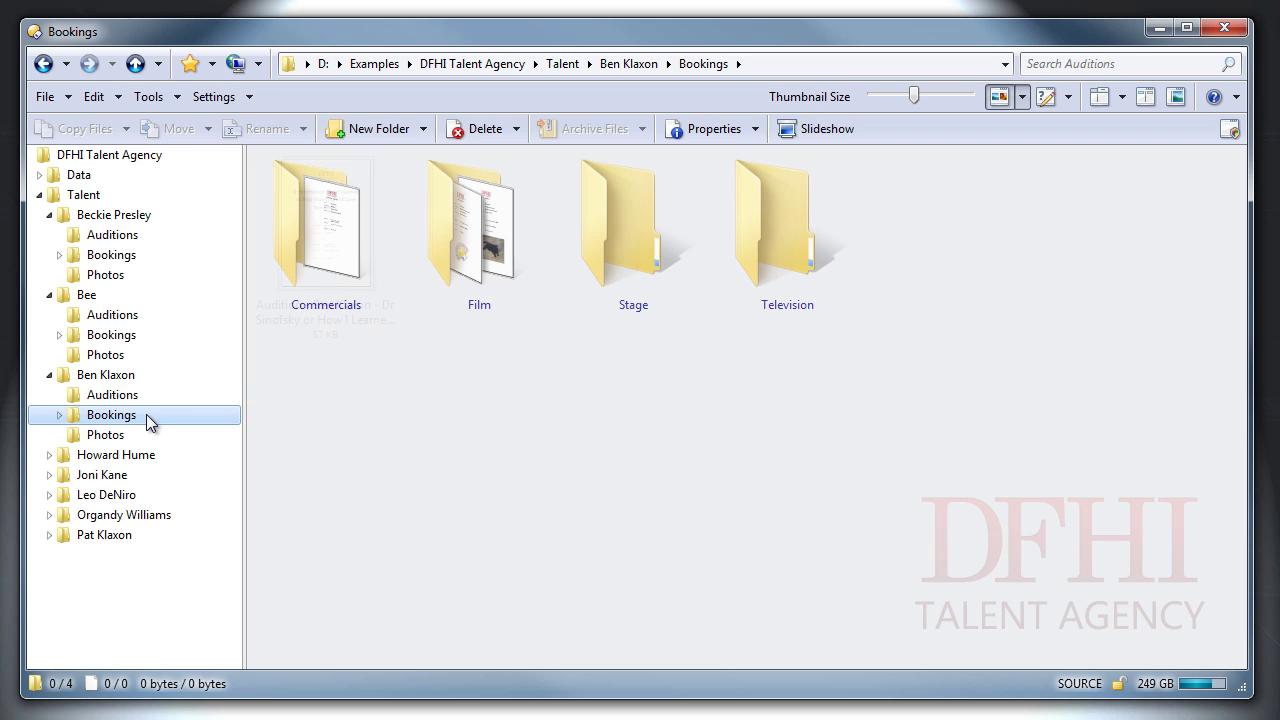
click(151, 433)
click(150, 455)
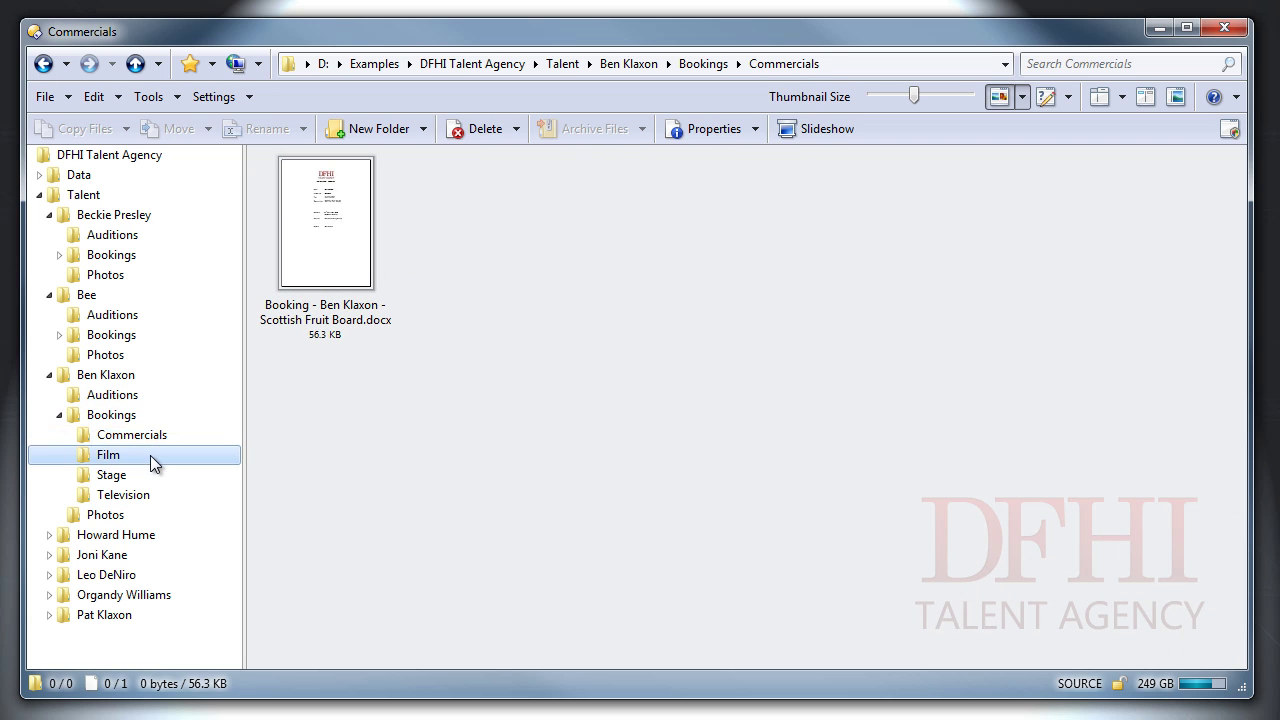
click(151, 474)
click(151, 494)
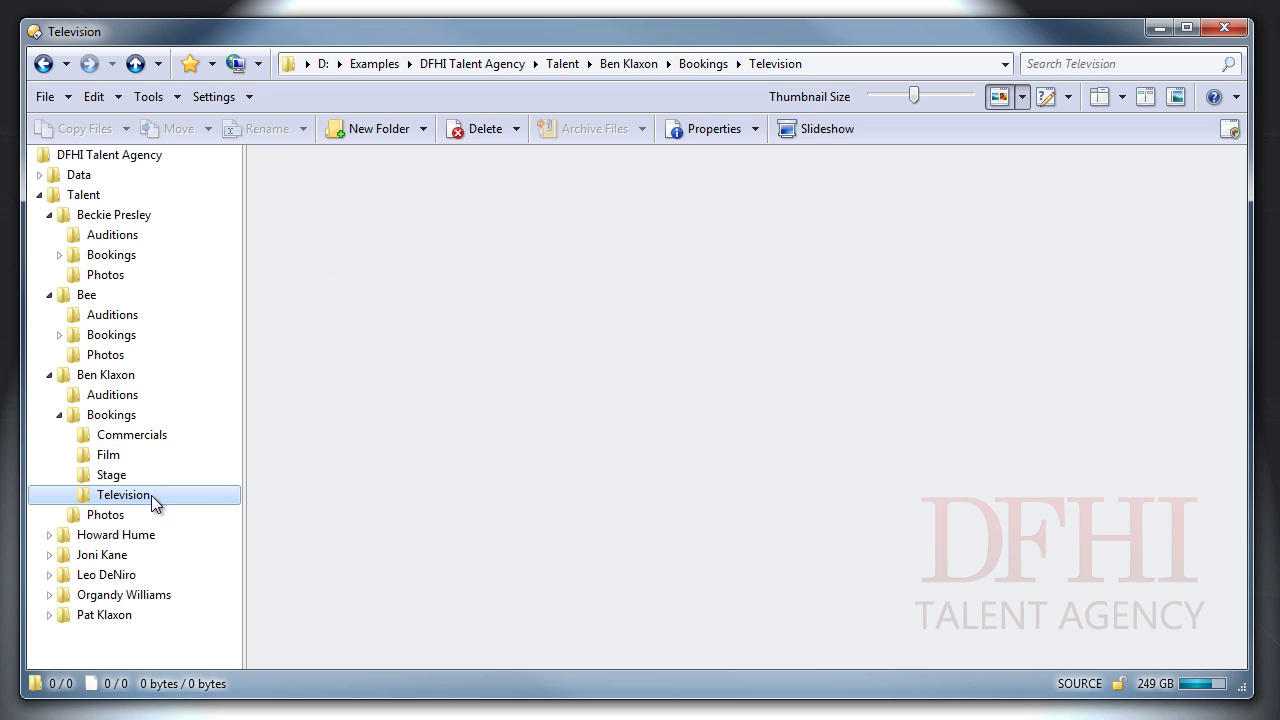
Step: Look through five more actor folders in the Talent tree
click(139, 616)
click(148, 576)
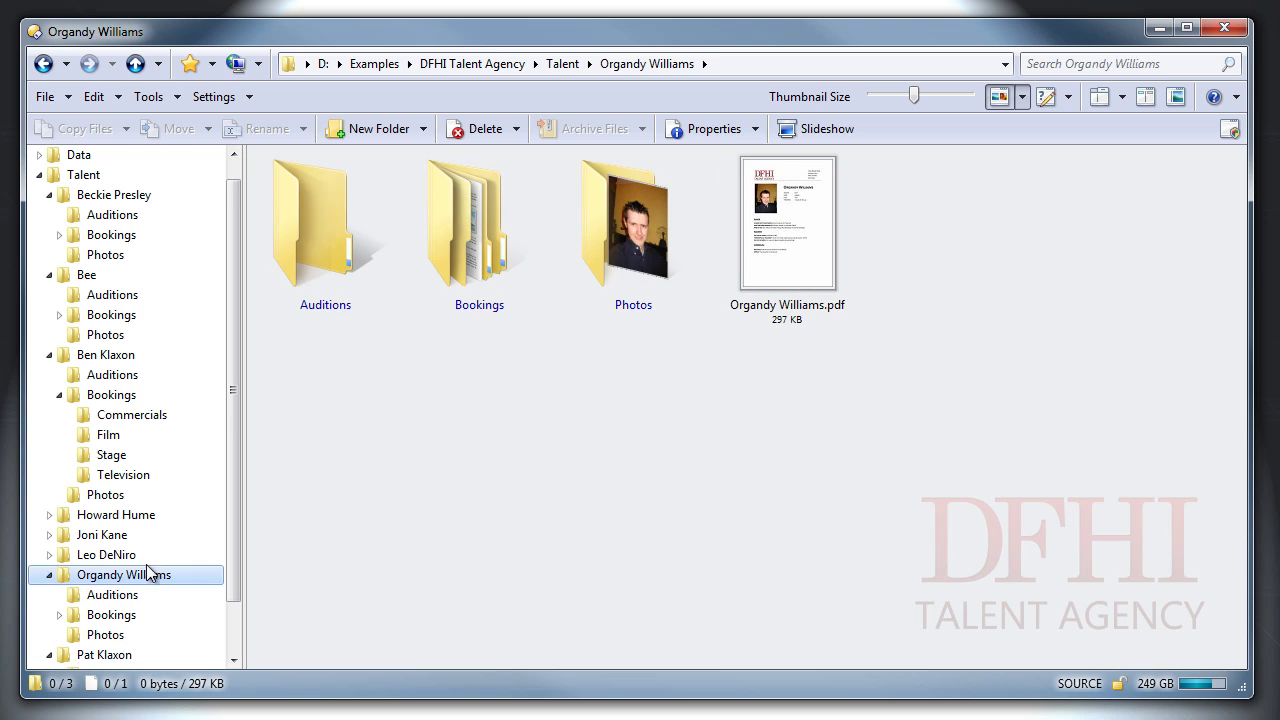
click(143, 548)
click(143, 534)
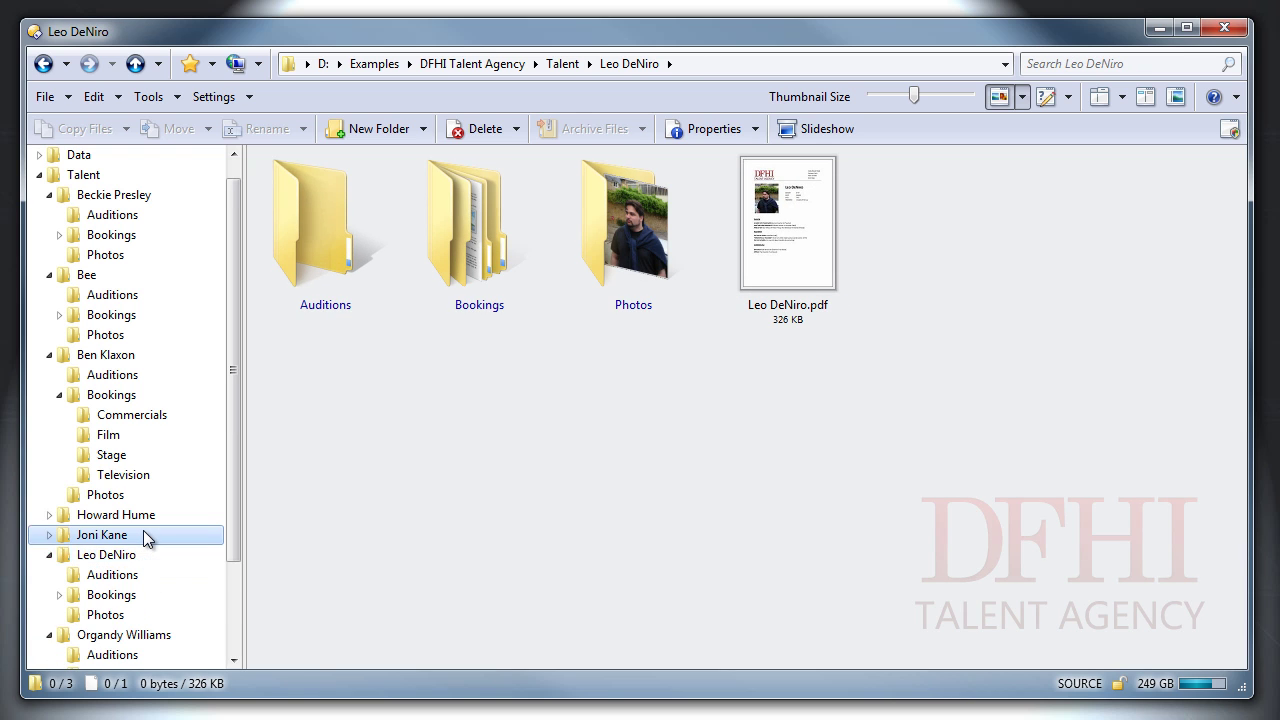
click(143, 516)
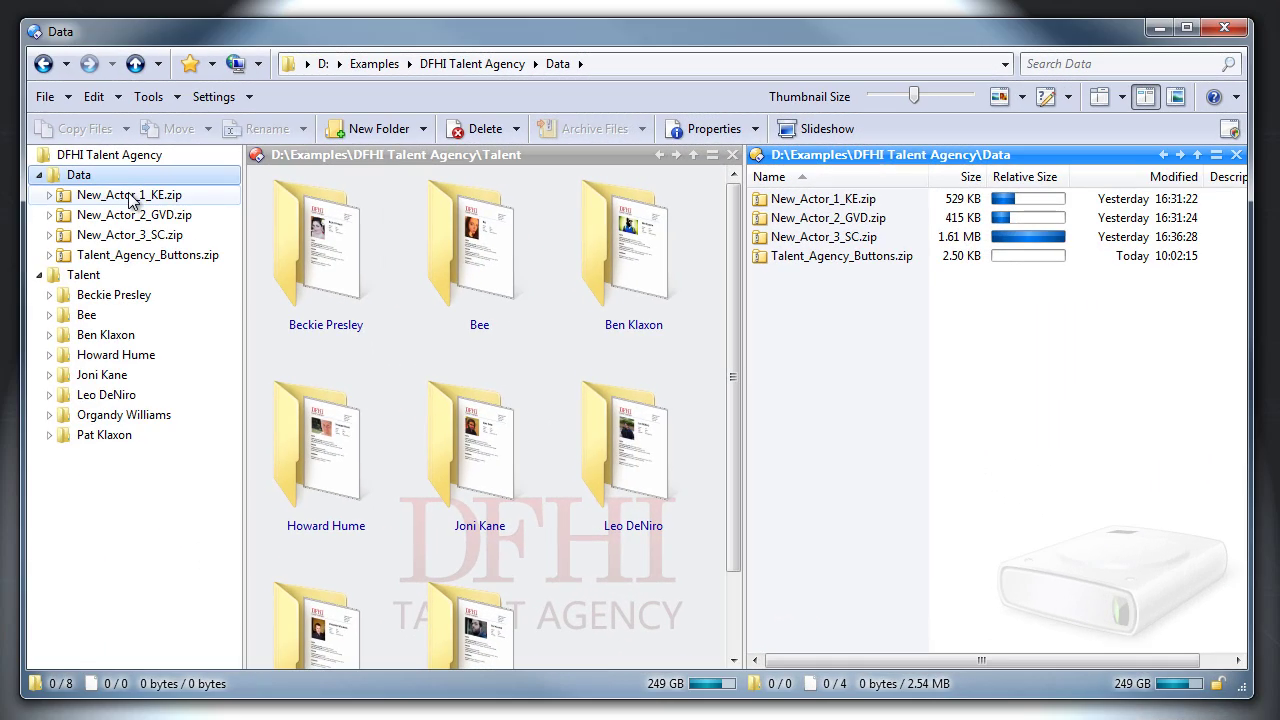
Step: Inspect the three New_Actor zip archives, including the third's Bookings folder, then make Talent the source
click(131, 197)
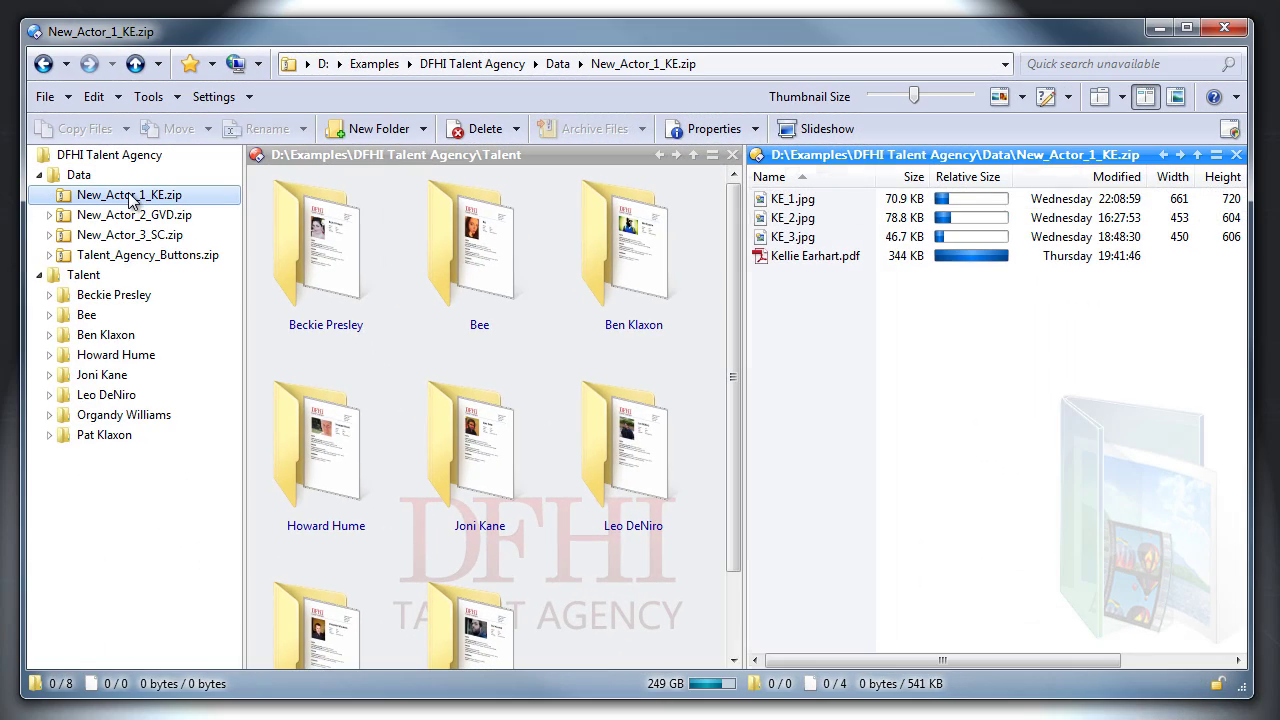
click(136, 218)
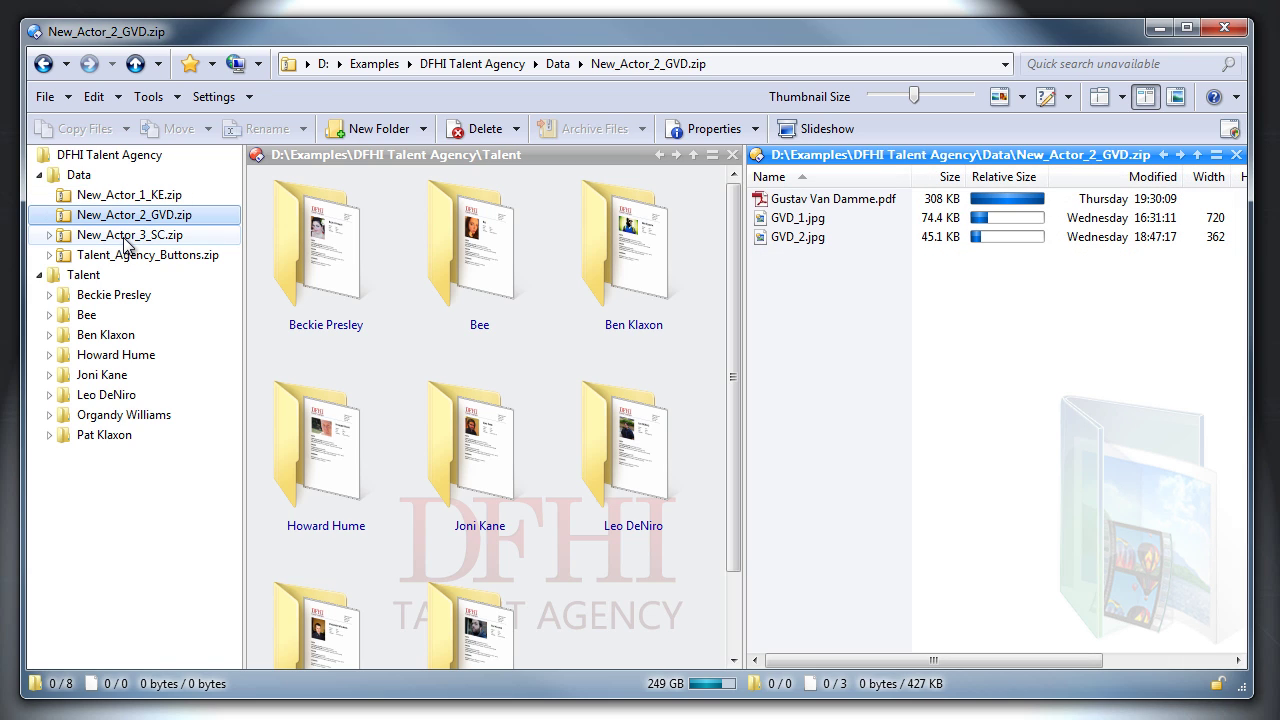
click(126, 237)
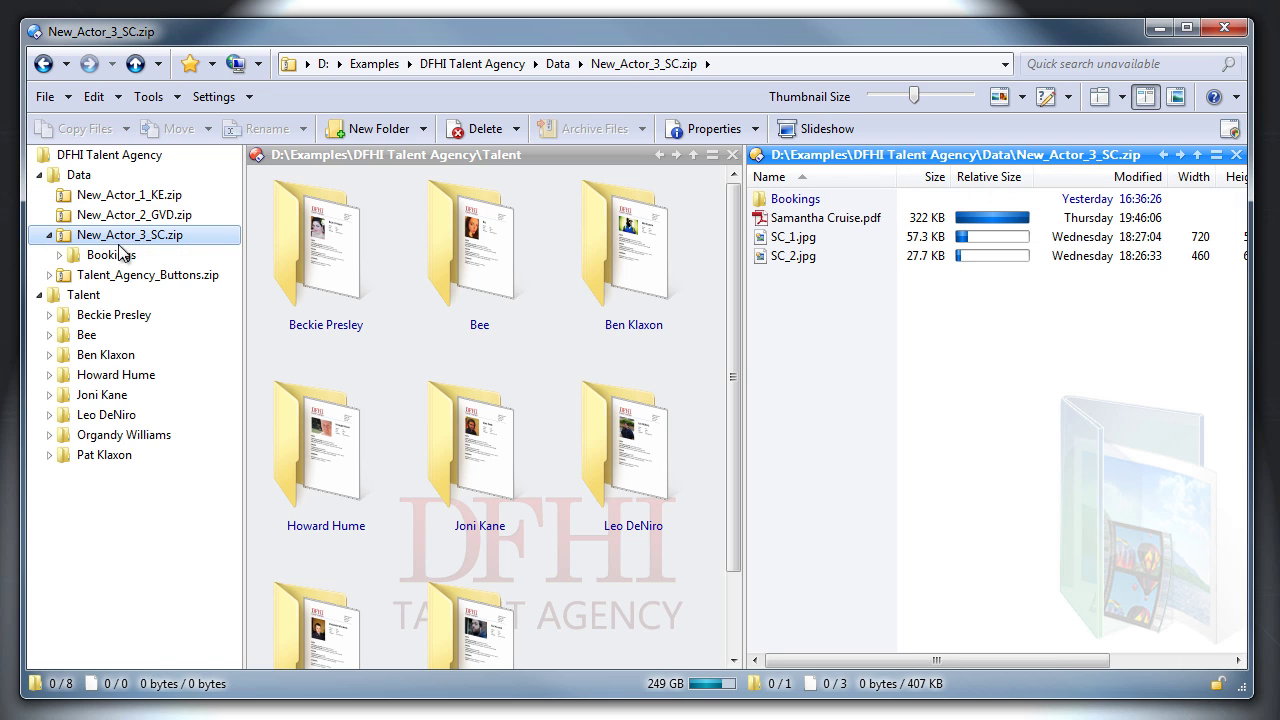
click(117, 258)
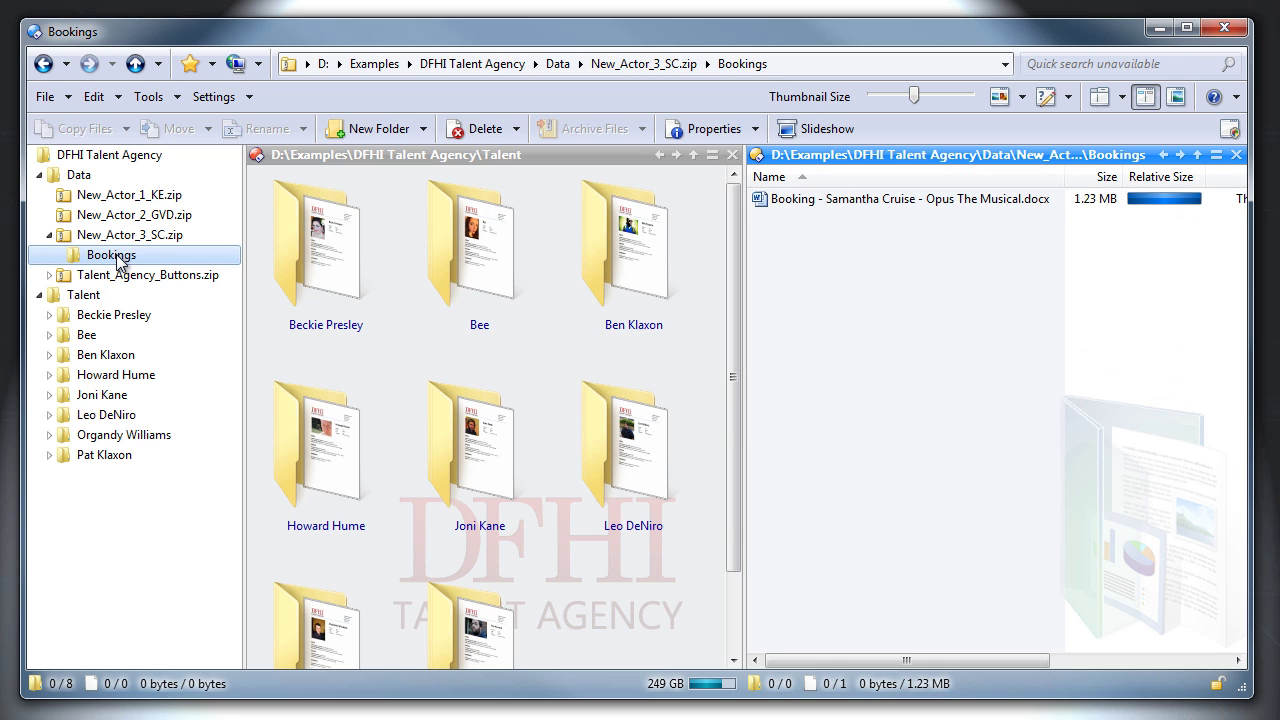
click(645, 602)
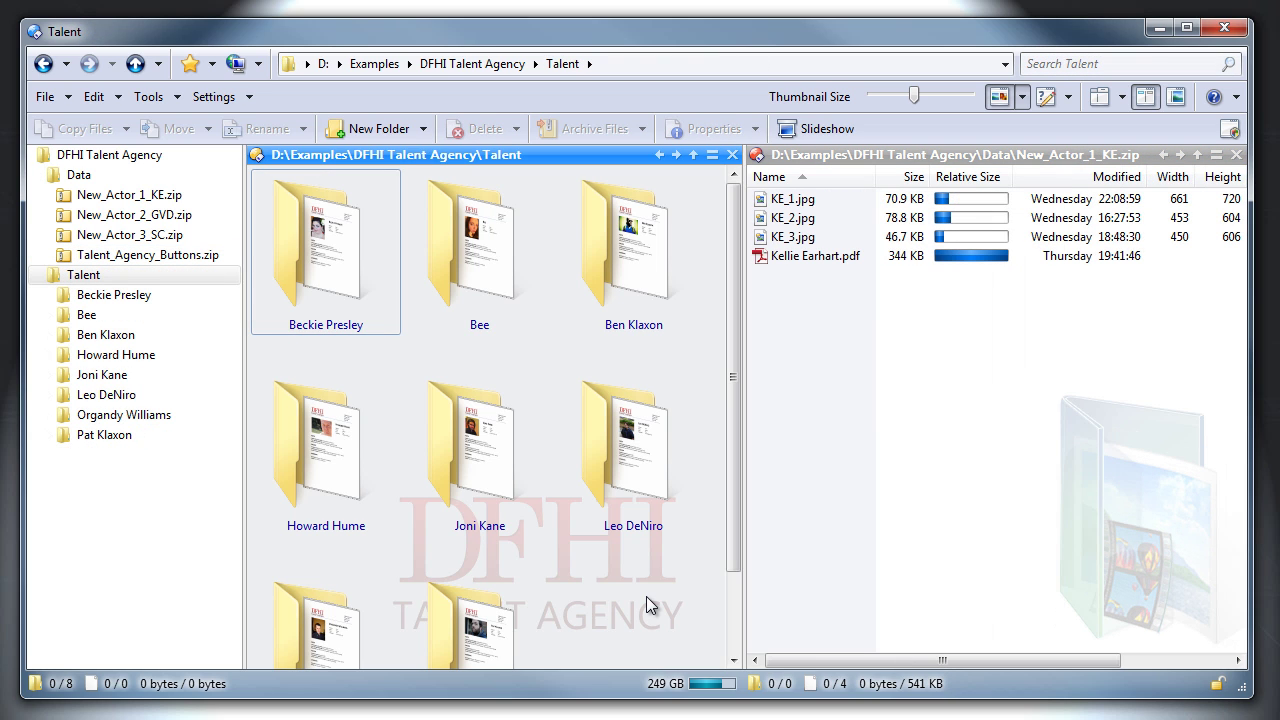
Step: Create a folder for the new actor in Talent and move their PDF résumé into it
click(372, 129)
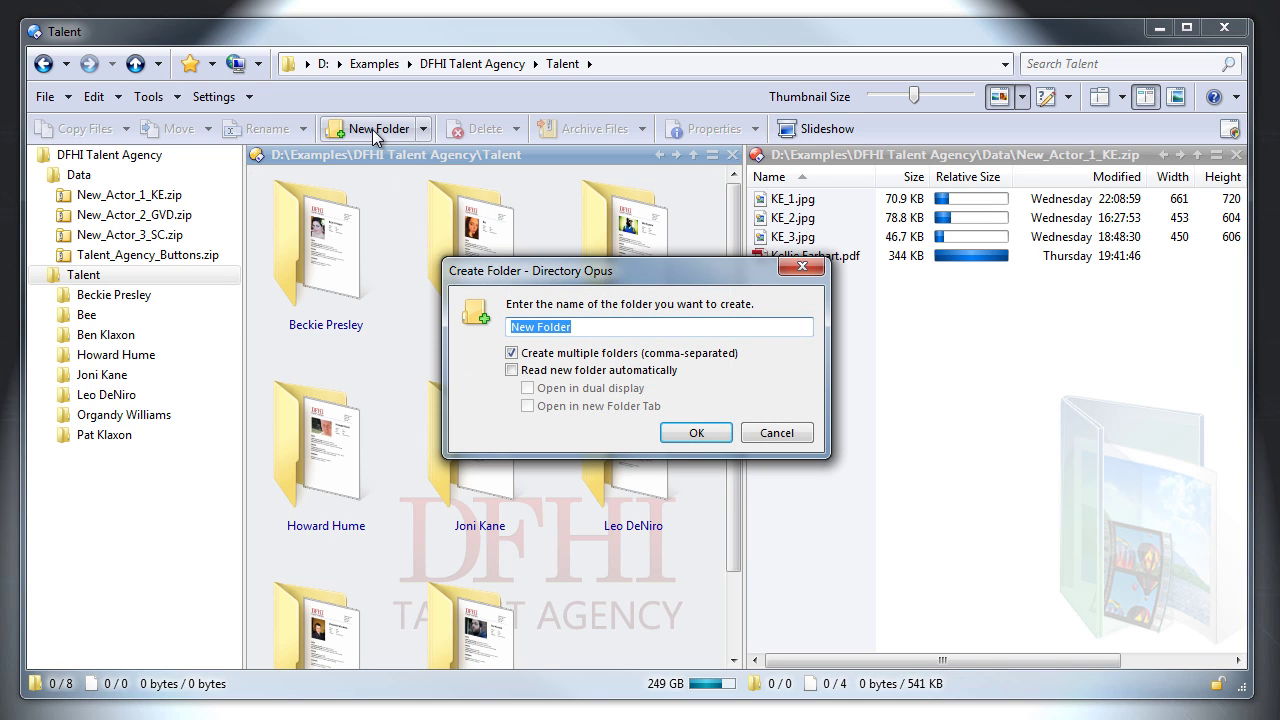
text(Kellie Earhart)
key(Return)
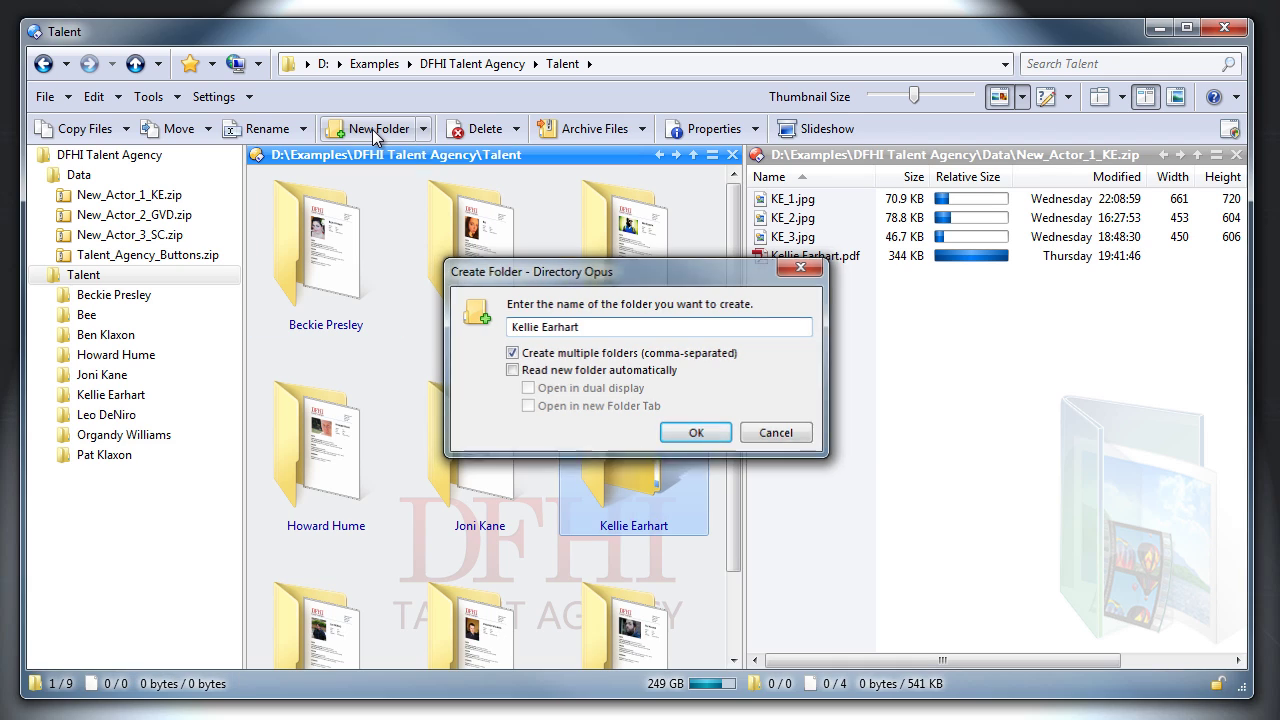
double_click(610, 440)
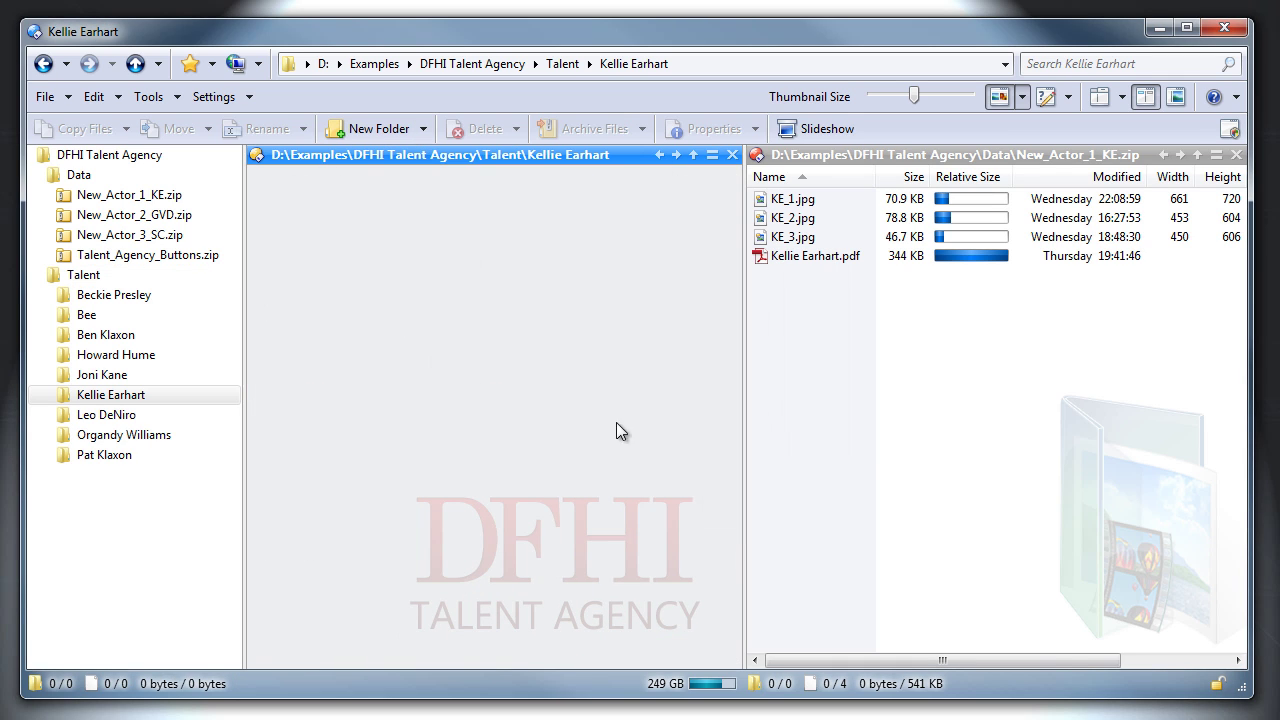
drag(760, 265, 612, 278)
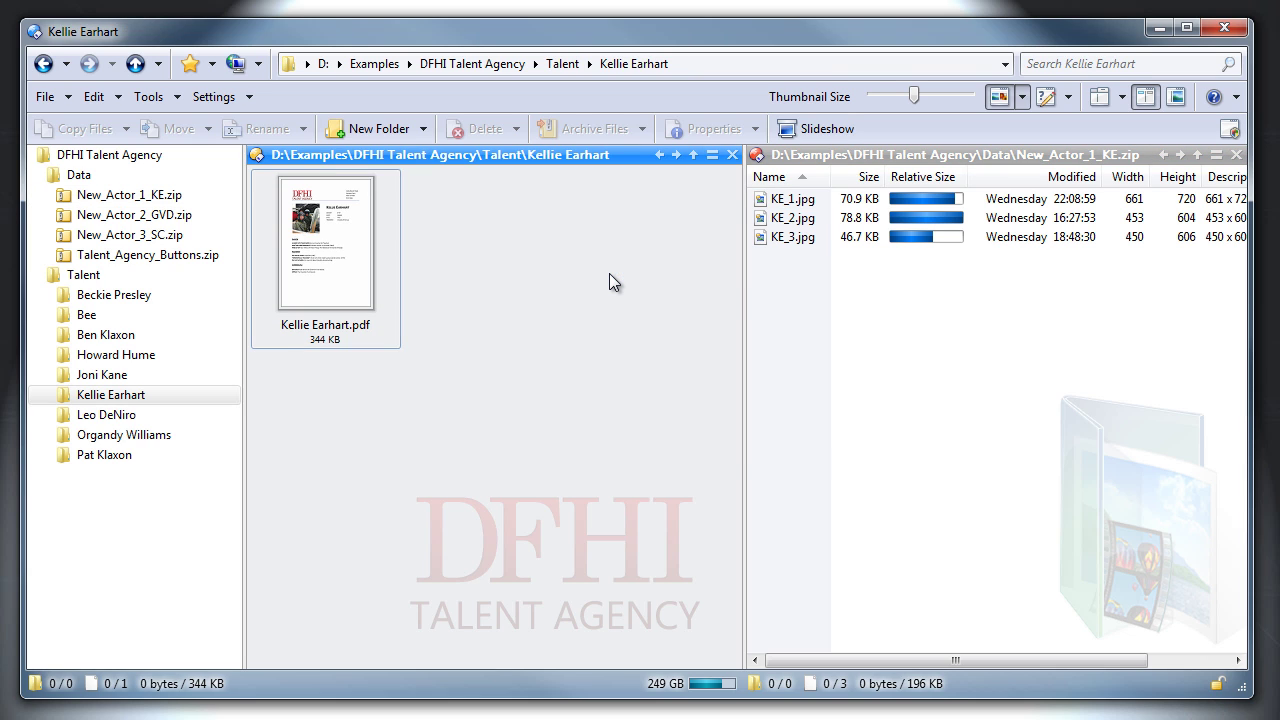
Step: Create Auditions and Photos subfolders and move the three KE photos into Photos
key(F7)
text(Auditi)
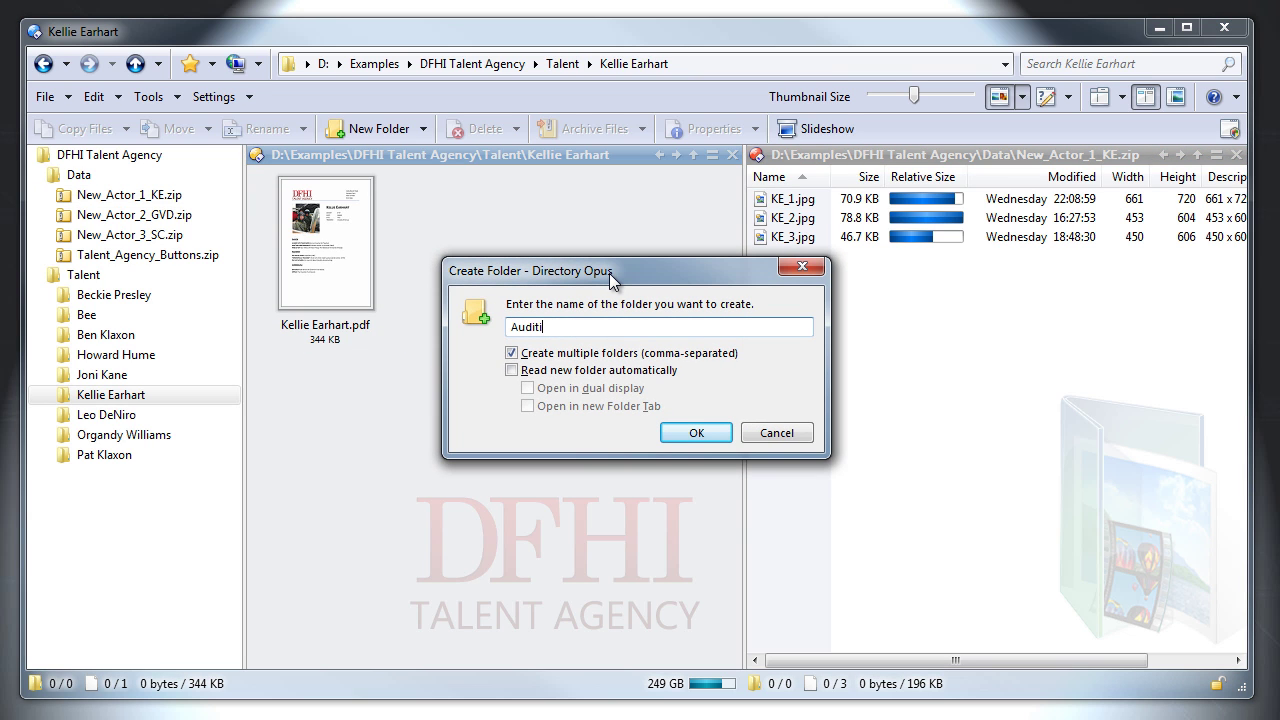
text(ons,Photos)
key(Return)
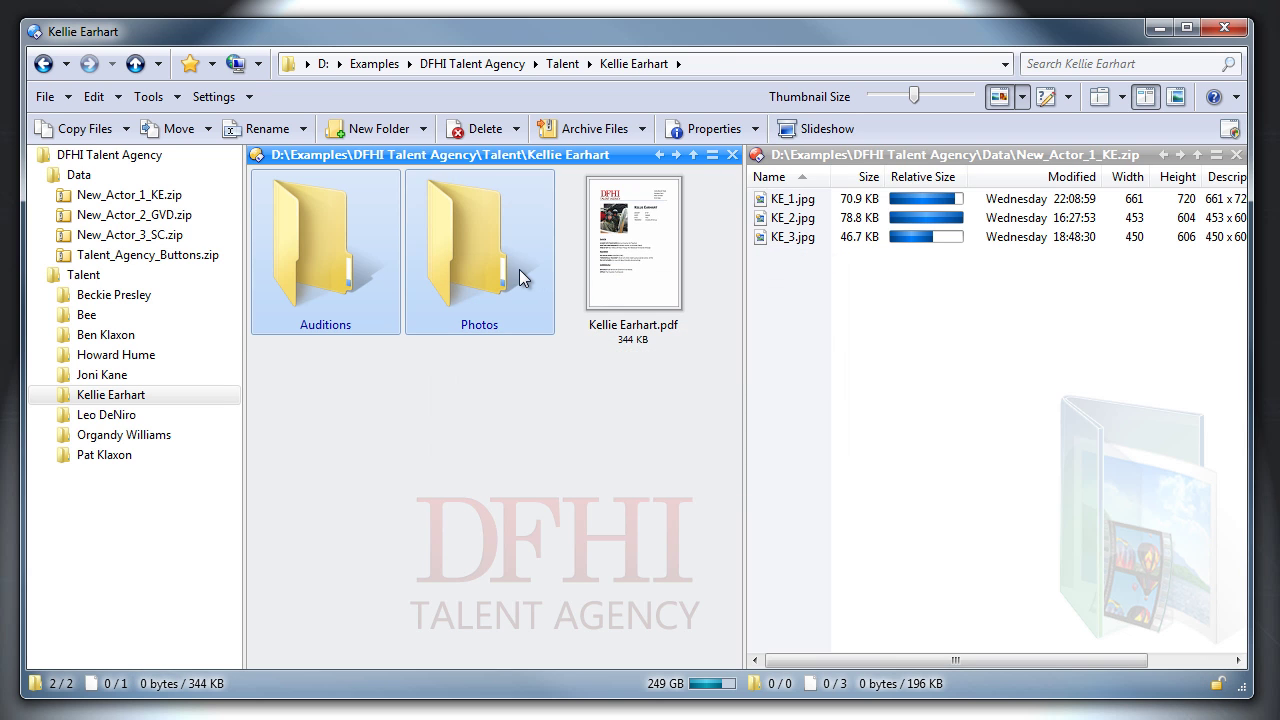
double_click(519, 269)
drag(785, 278, 612, 240)
click(519, 420)
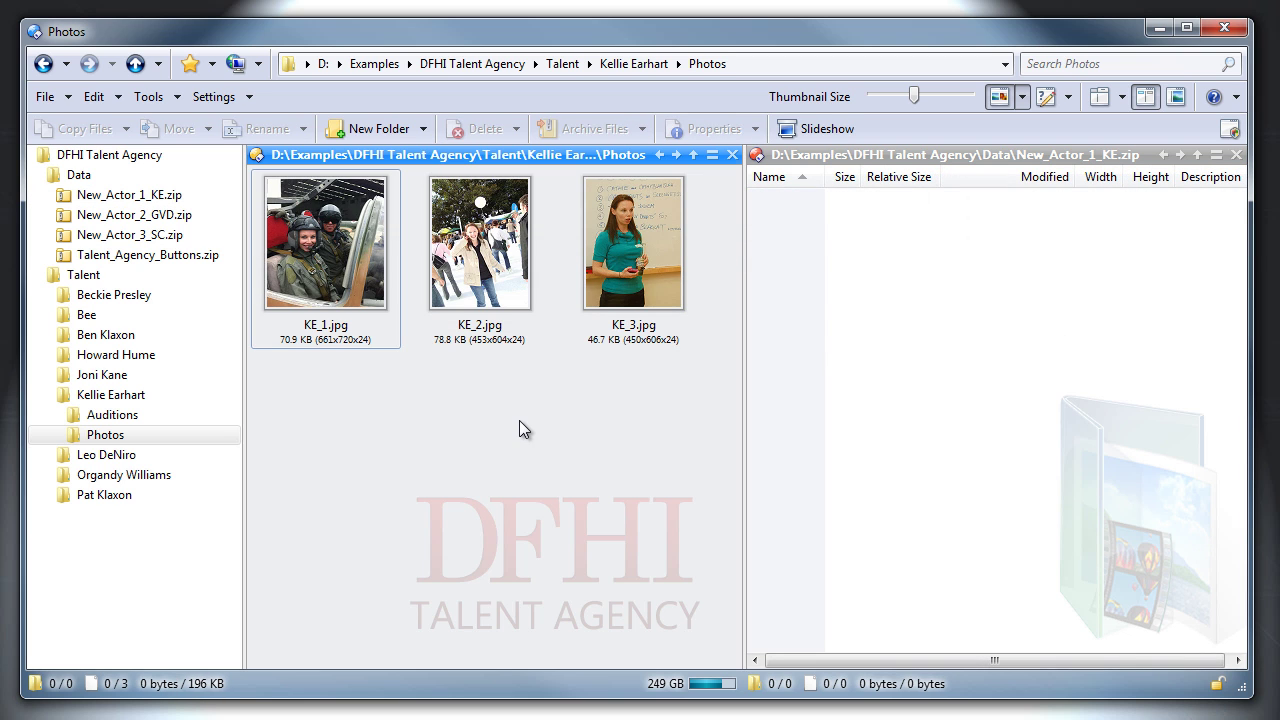
click(693, 155)
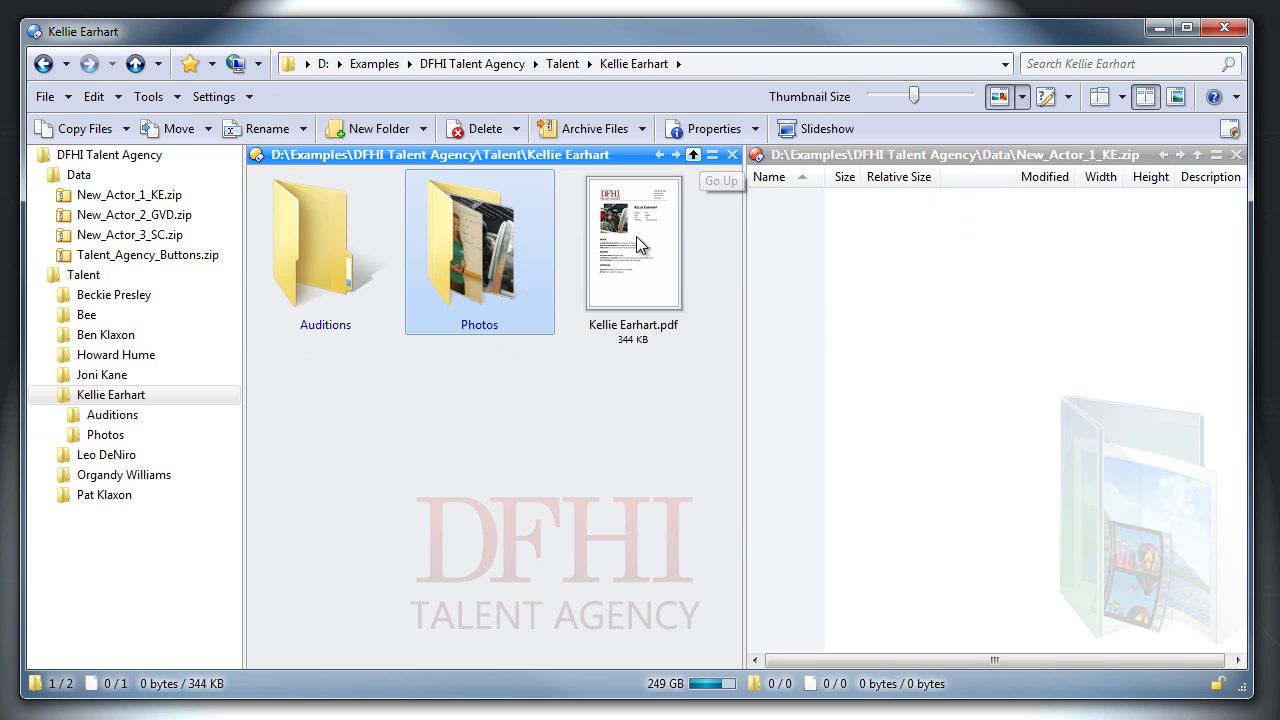
click(478, 434)
Step: Create Bookings\Commercials, then add Film, Stage and Television folders inside Bookings
key(ctrl+shift+n)
text(Bookin)
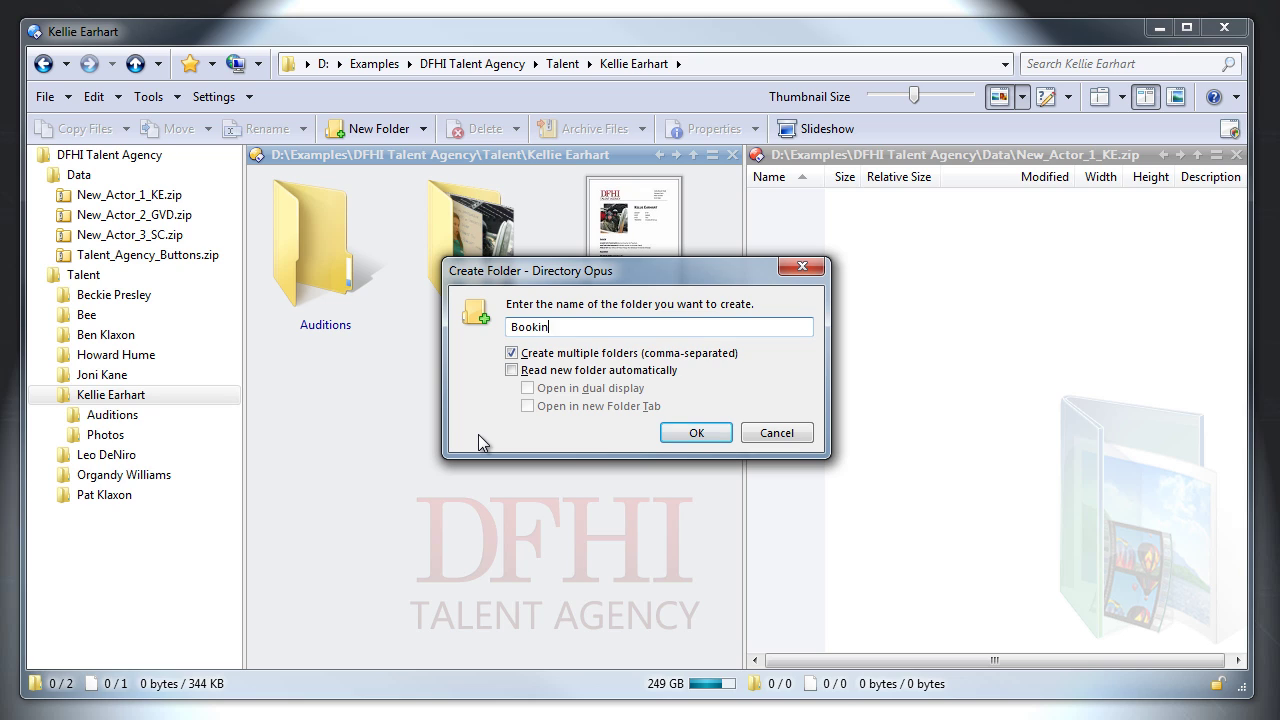
text(gs\Commercials)
key(Return)
double_click(472, 325)
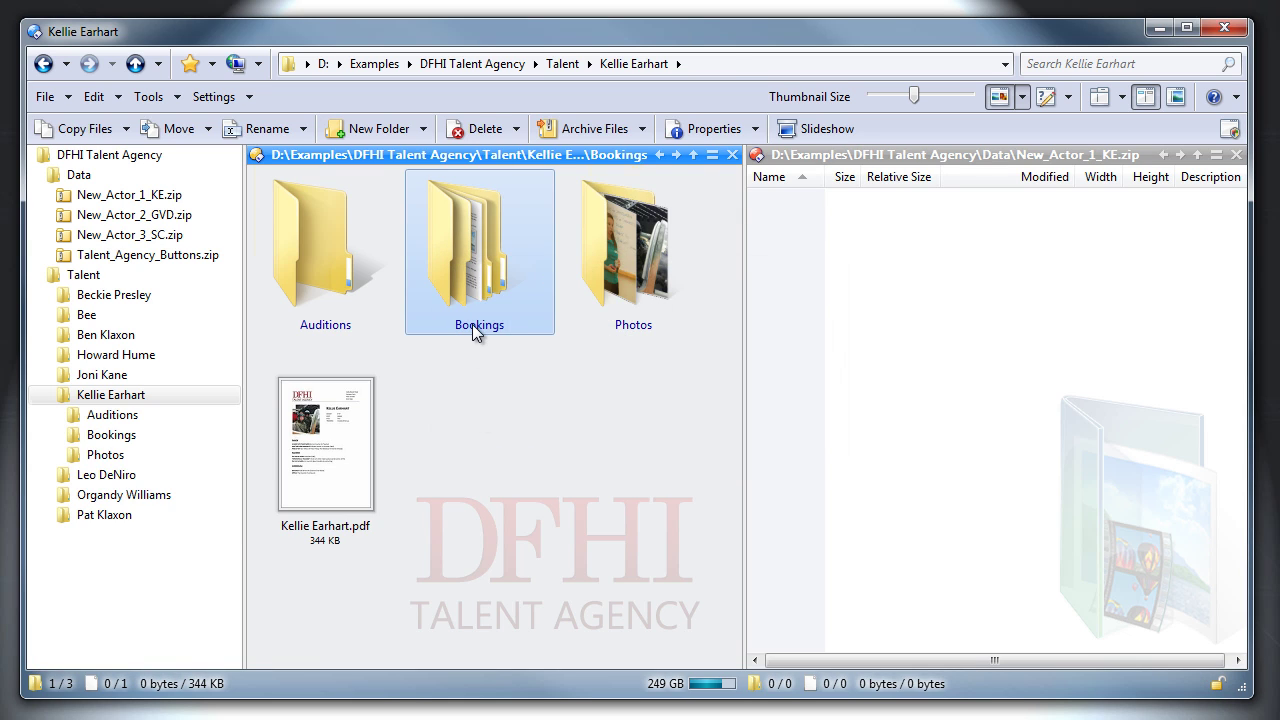
key(ctrl+shift+n)
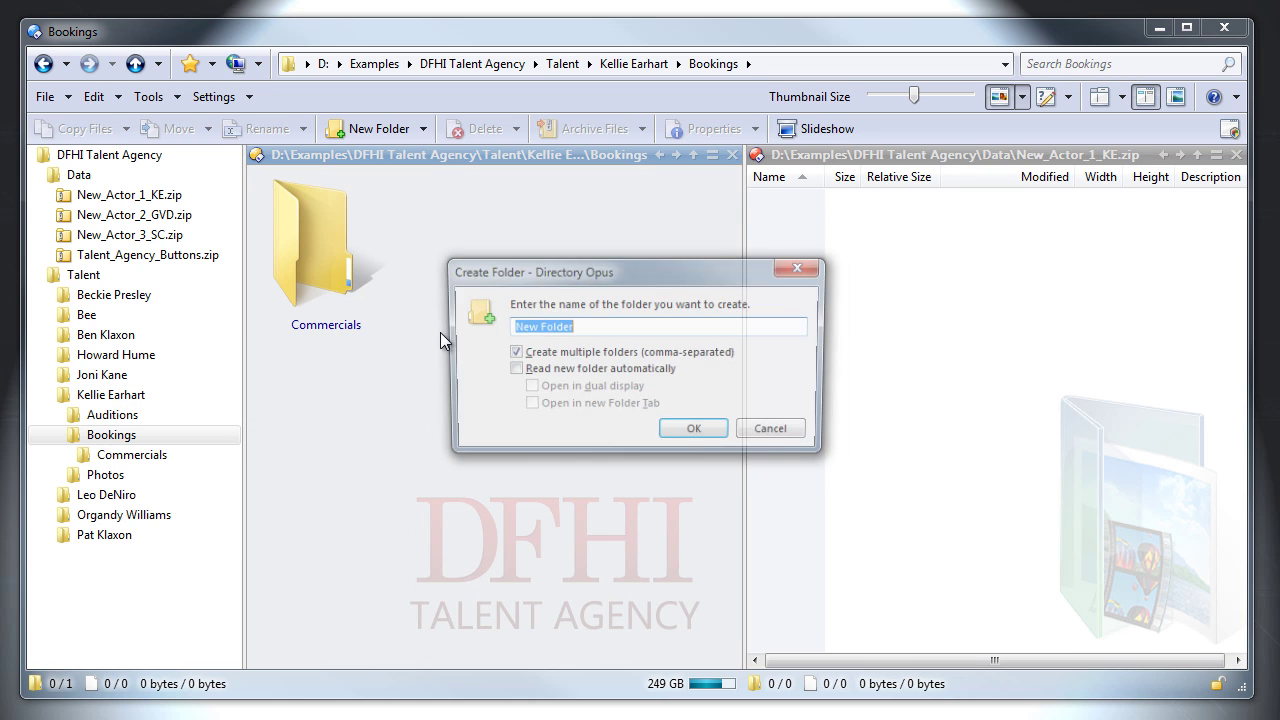
text(Film,Stage,Televisi)
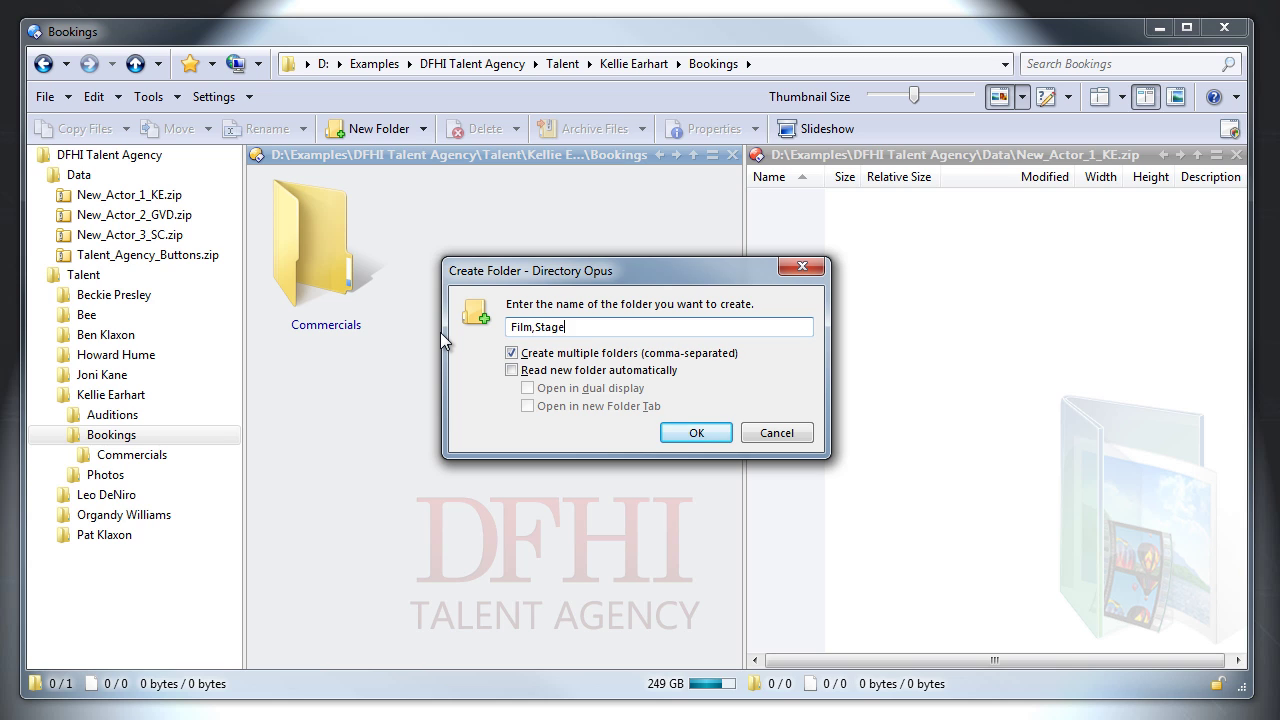
text(on)
key(Return)
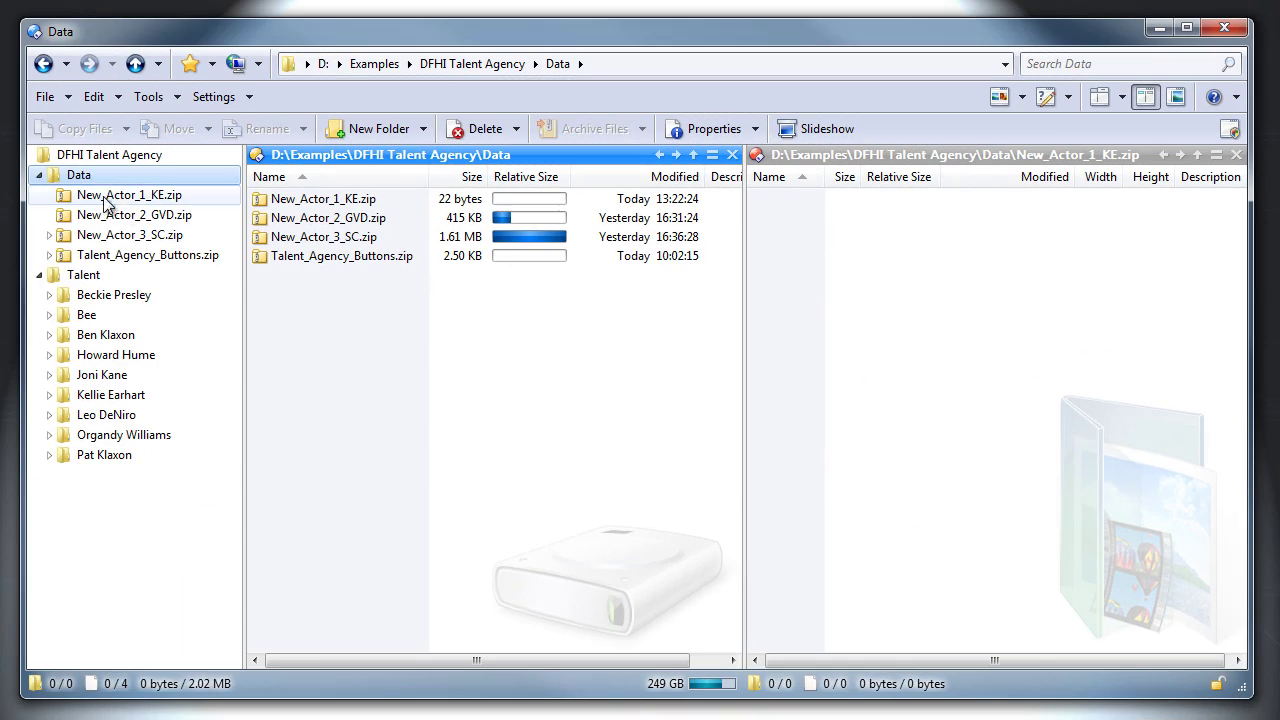
Step: Extract Talent_Agency_Buttons.zip into Data and open the resulting Button_1 folder
click(260, 260)
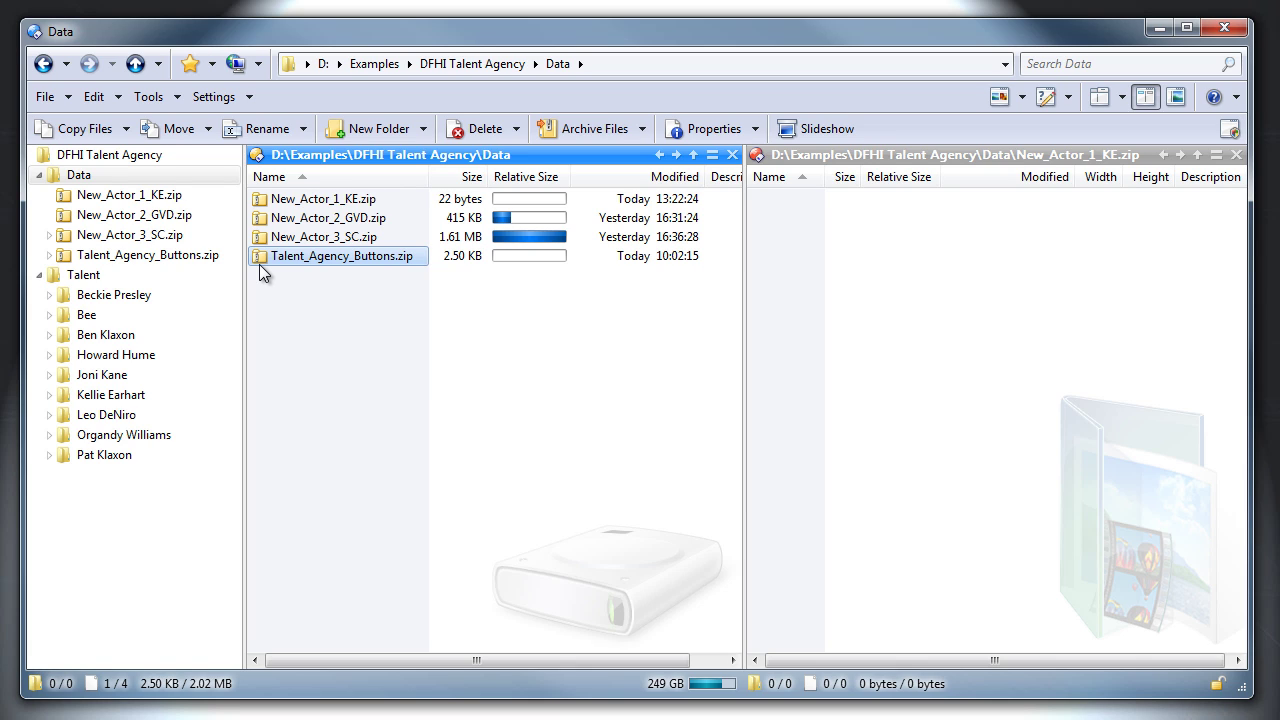
drag(260, 274, 286, 325)
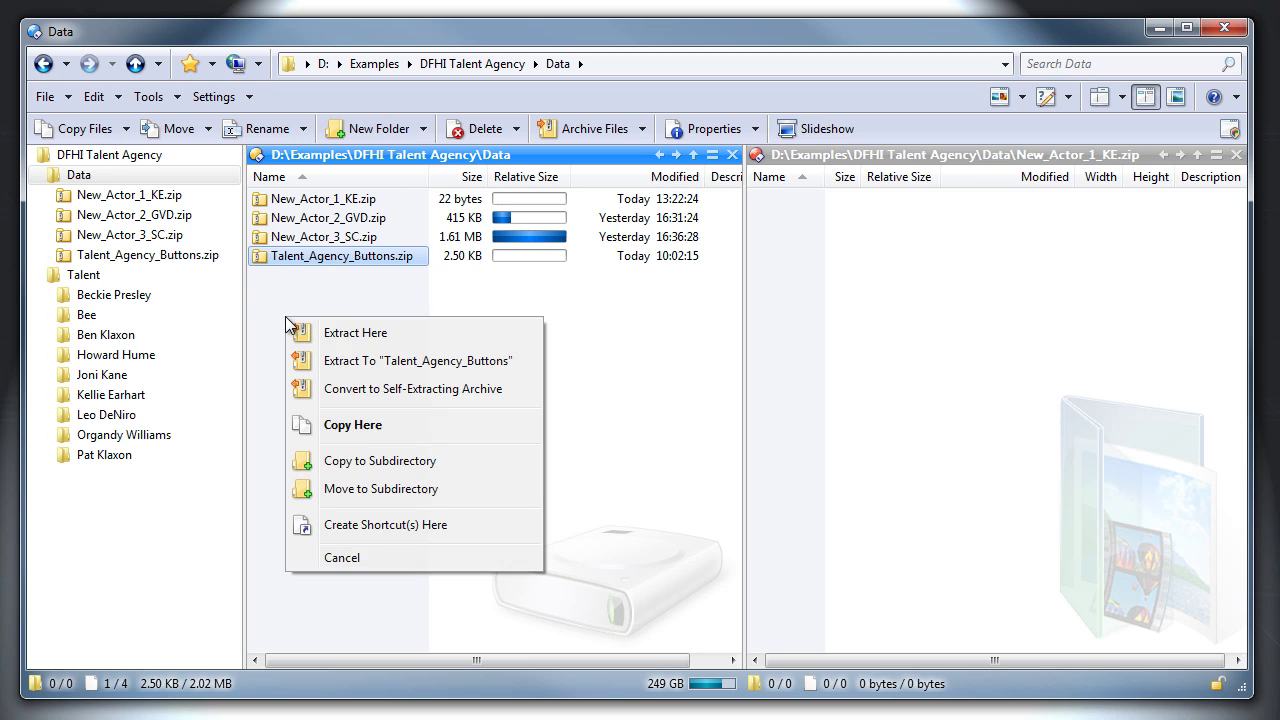
click(294, 330)
double_click(279, 199)
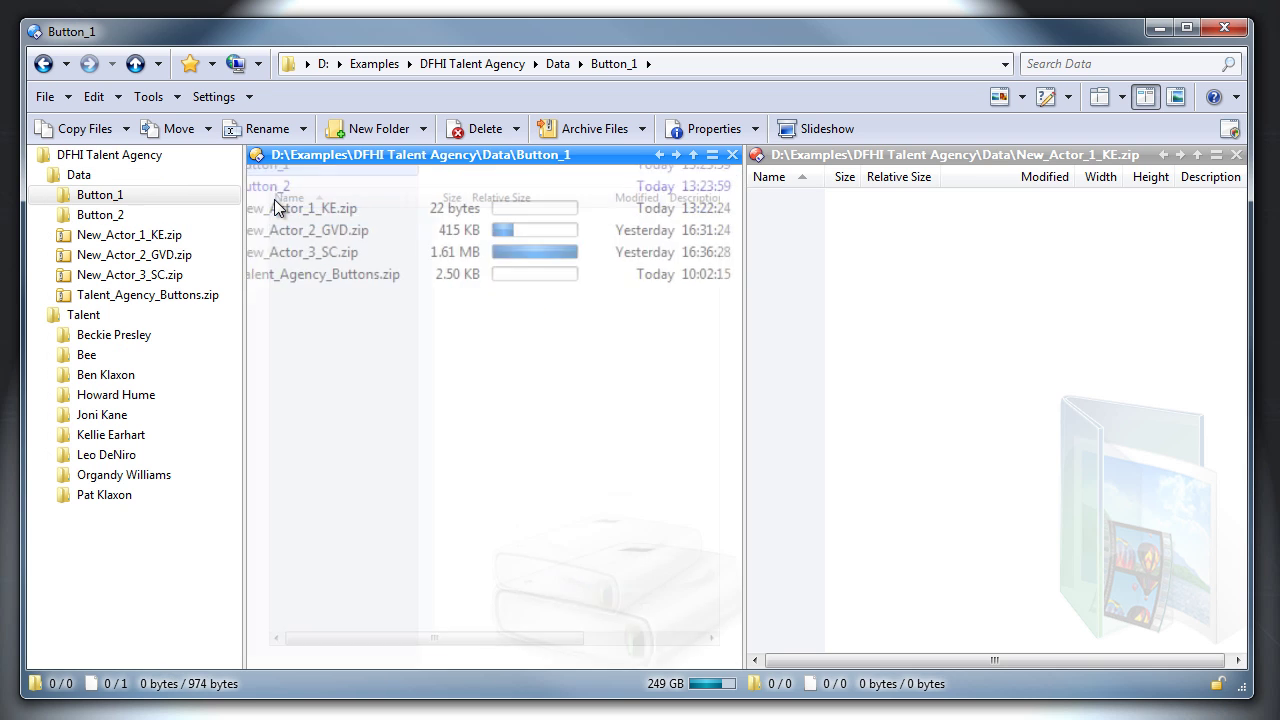
click(245, 97)
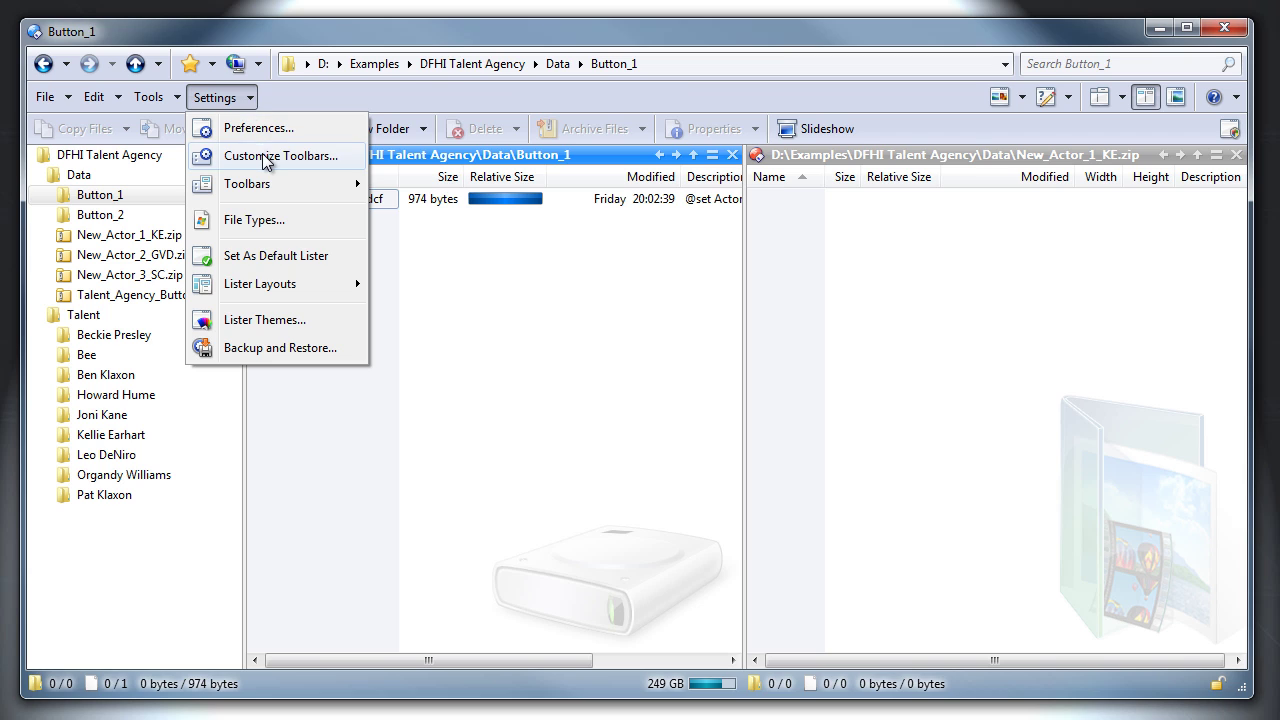
Step: Add New Actor Folder.dcf to the New Folder dropdown and open the entry in the Command Editor
click(266, 158)
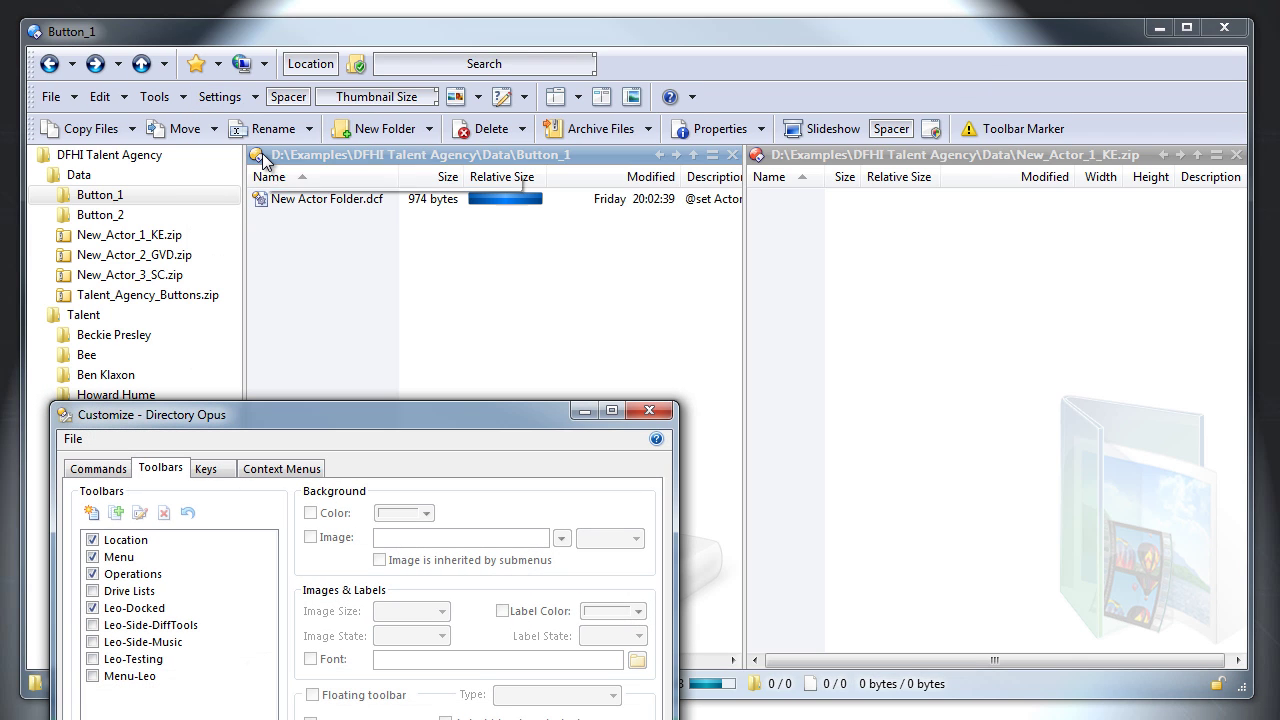
click(428, 134)
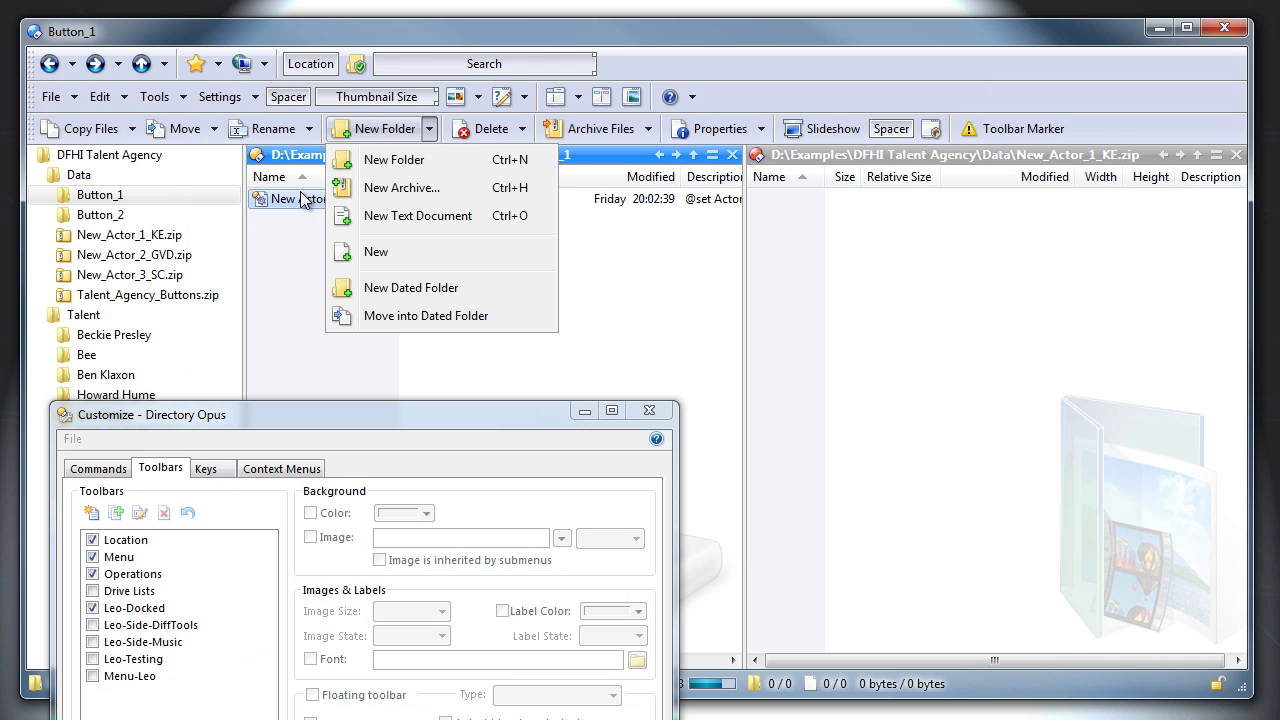
drag(302, 199, 403, 187)
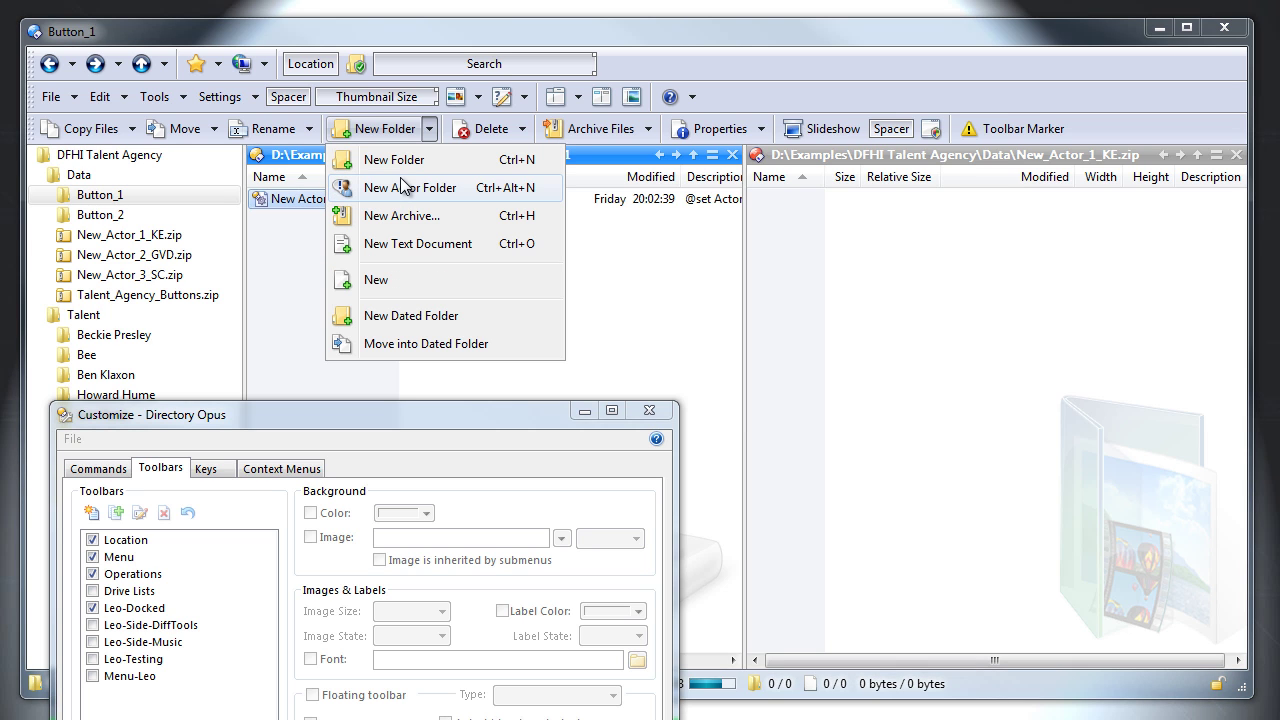
right_click(409, 189)
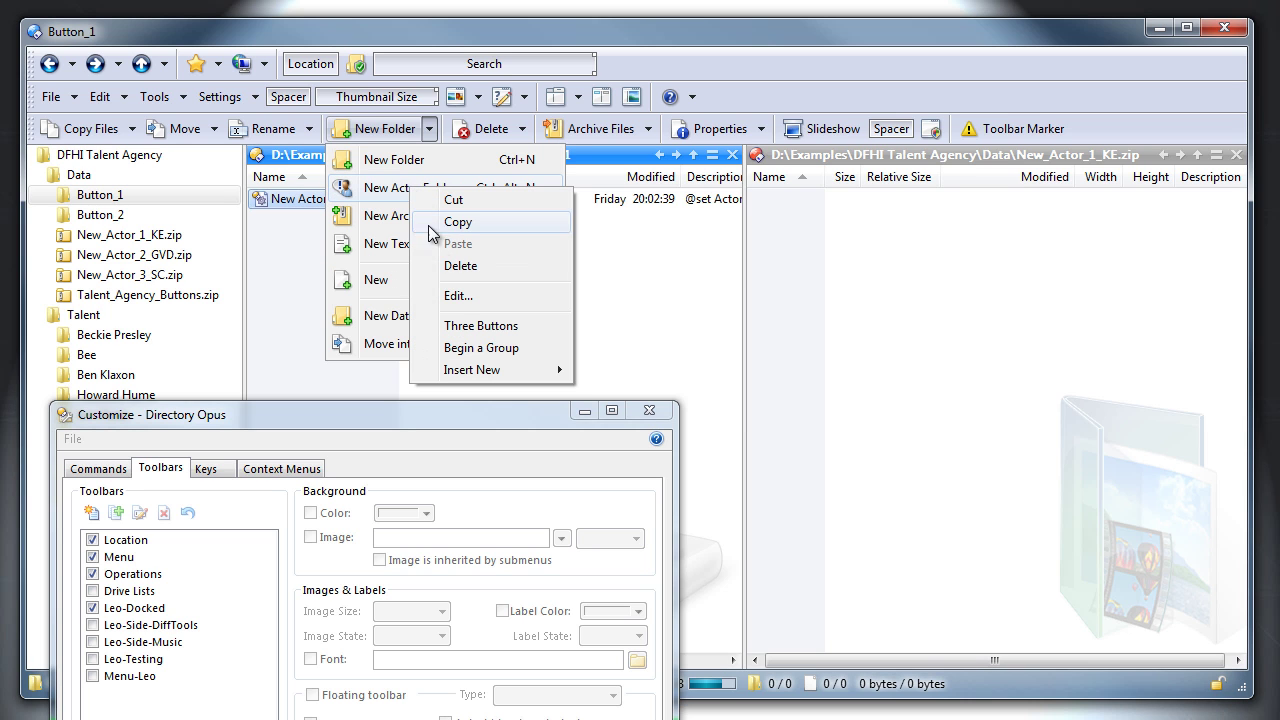
click(455, 297)
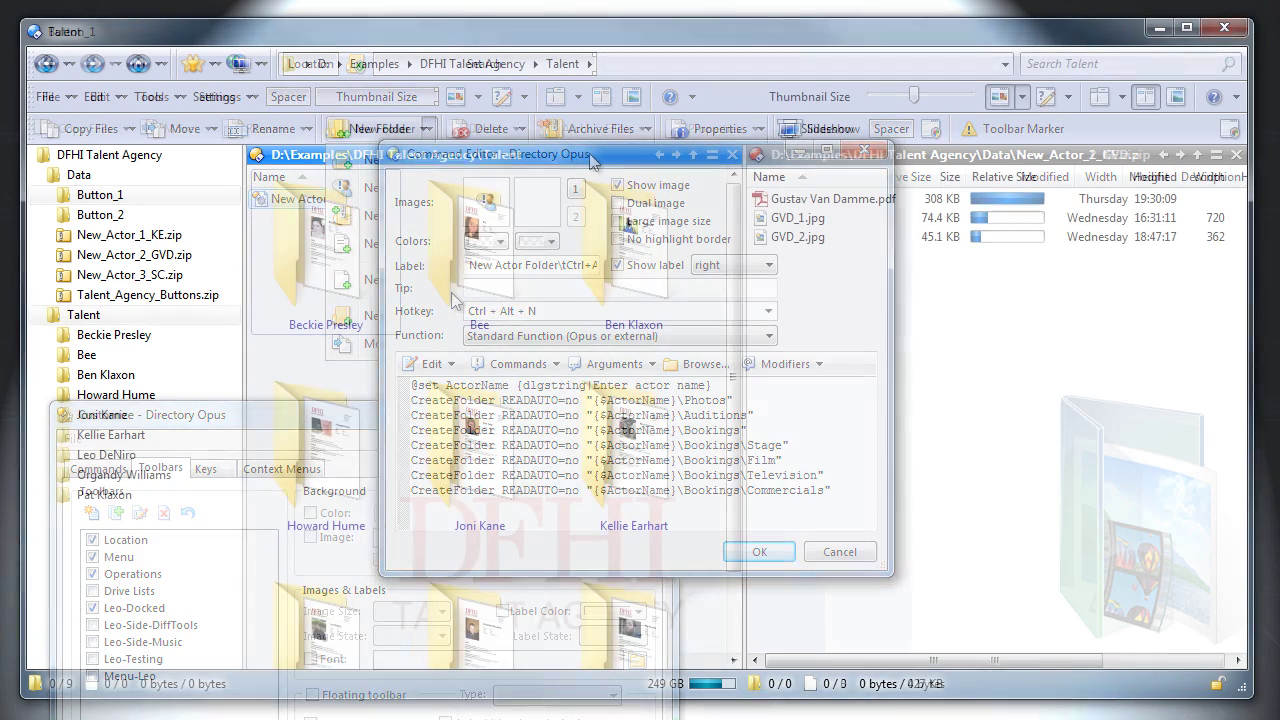
Step: Create the first actor folder with New Actor Folder, filing their PDF and two photos inside
click(423, 129)
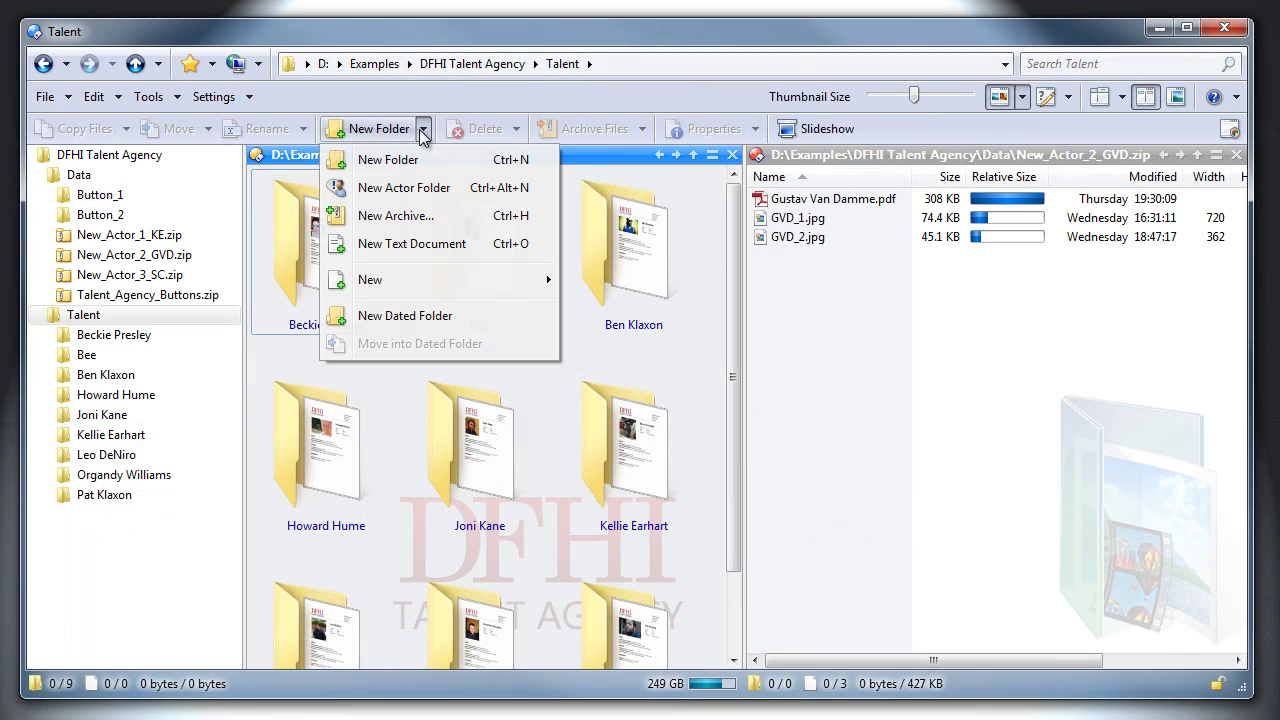
click(442, 188)
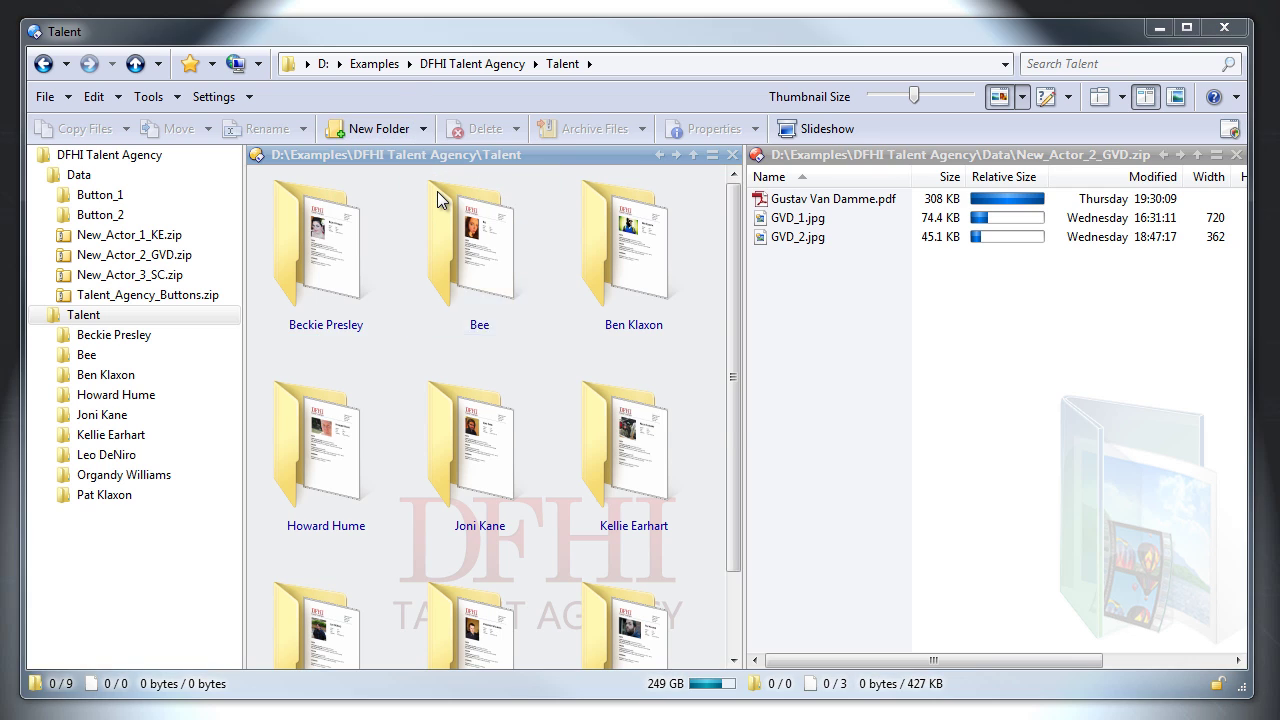
text(Gustav Van Damme)
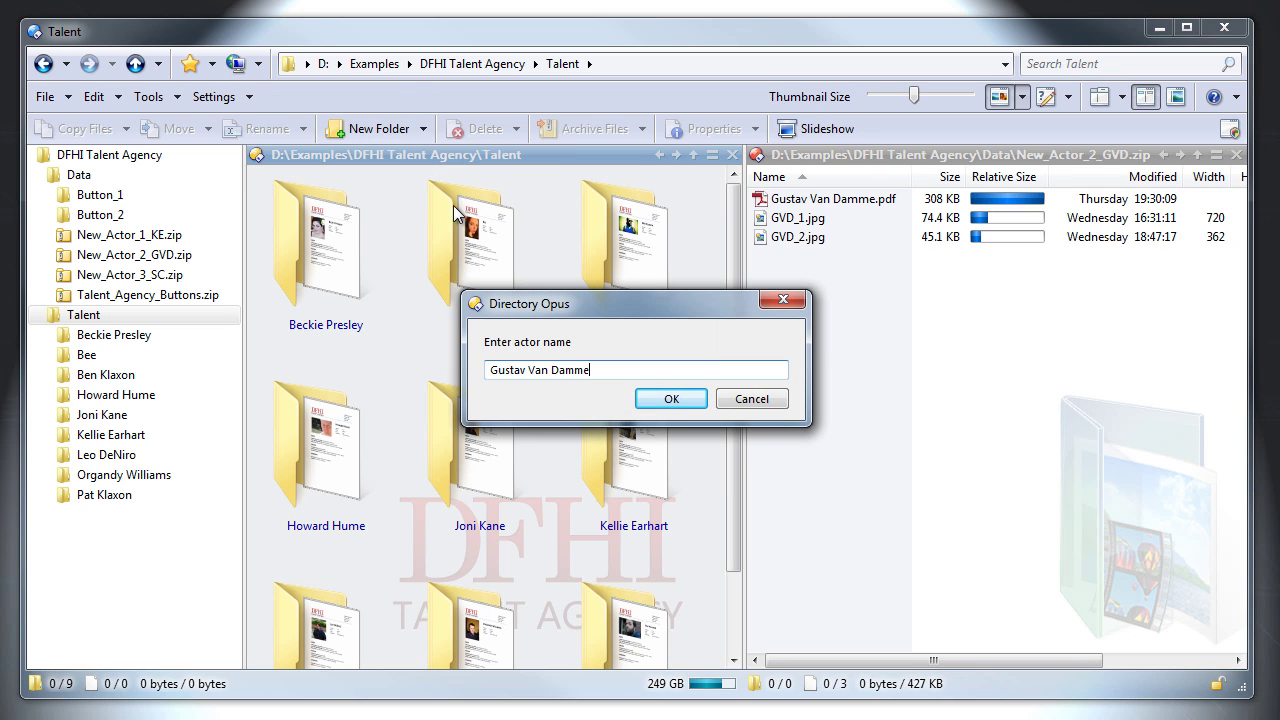
click(671, 398)
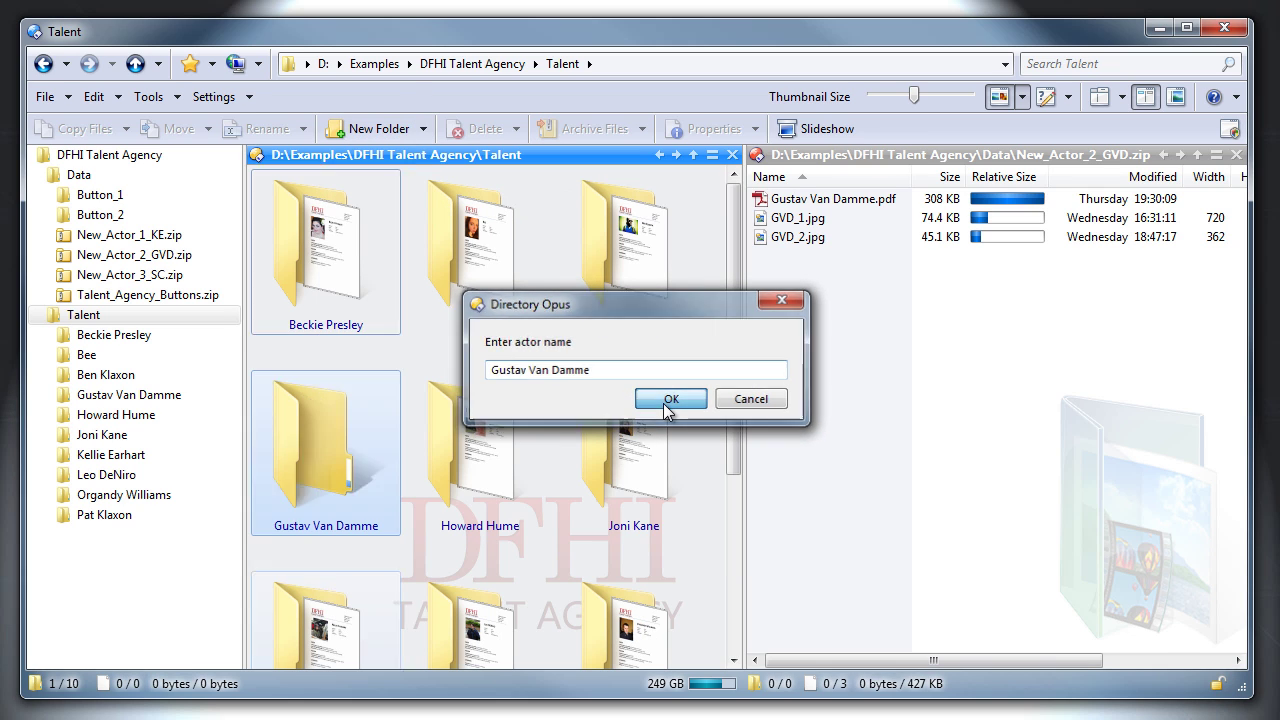
double_click(345, 480)
drag(788, 199, 523, 420)
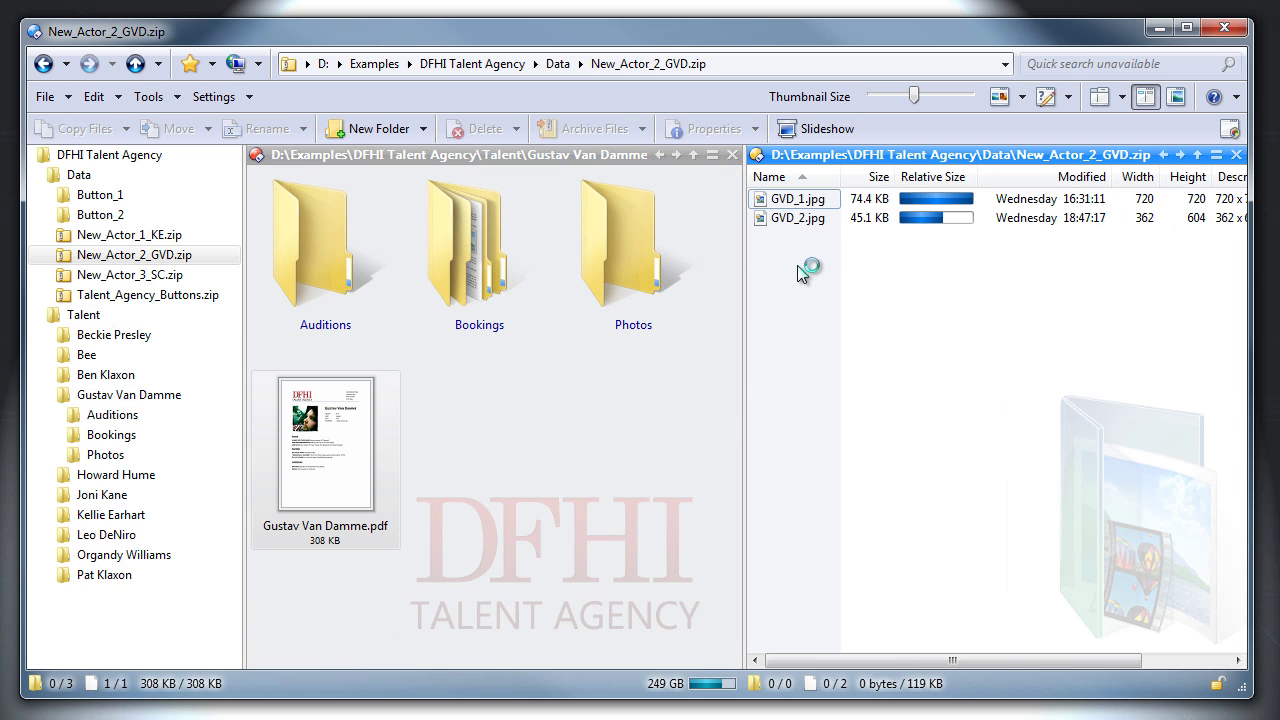
drag(806, 268, 633, 238)
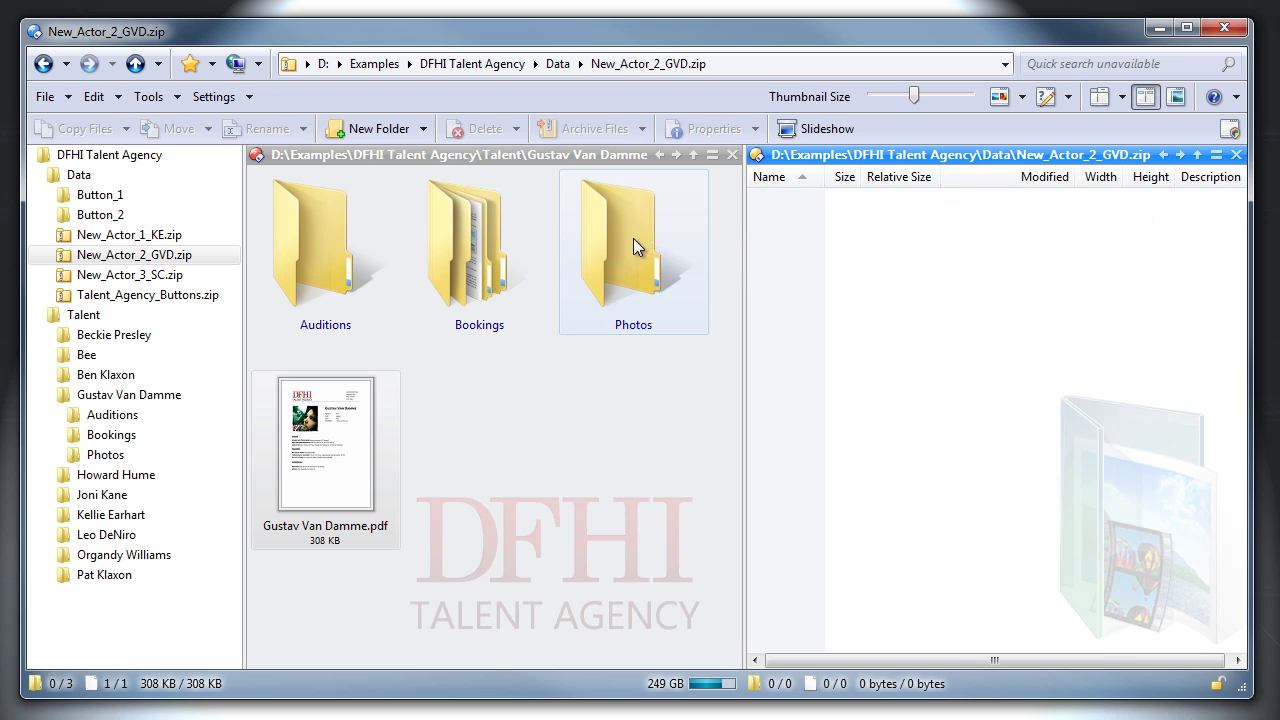
click(146, 455)
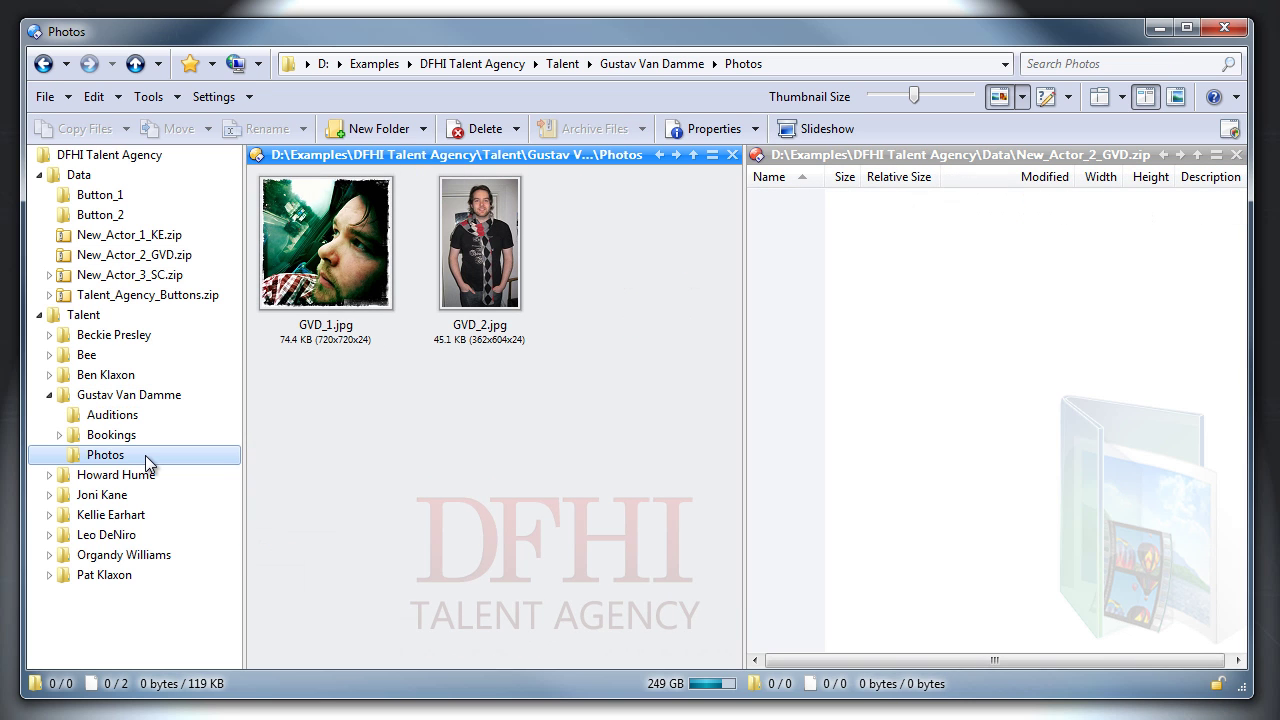
click(143, 395)
click(118, 440)
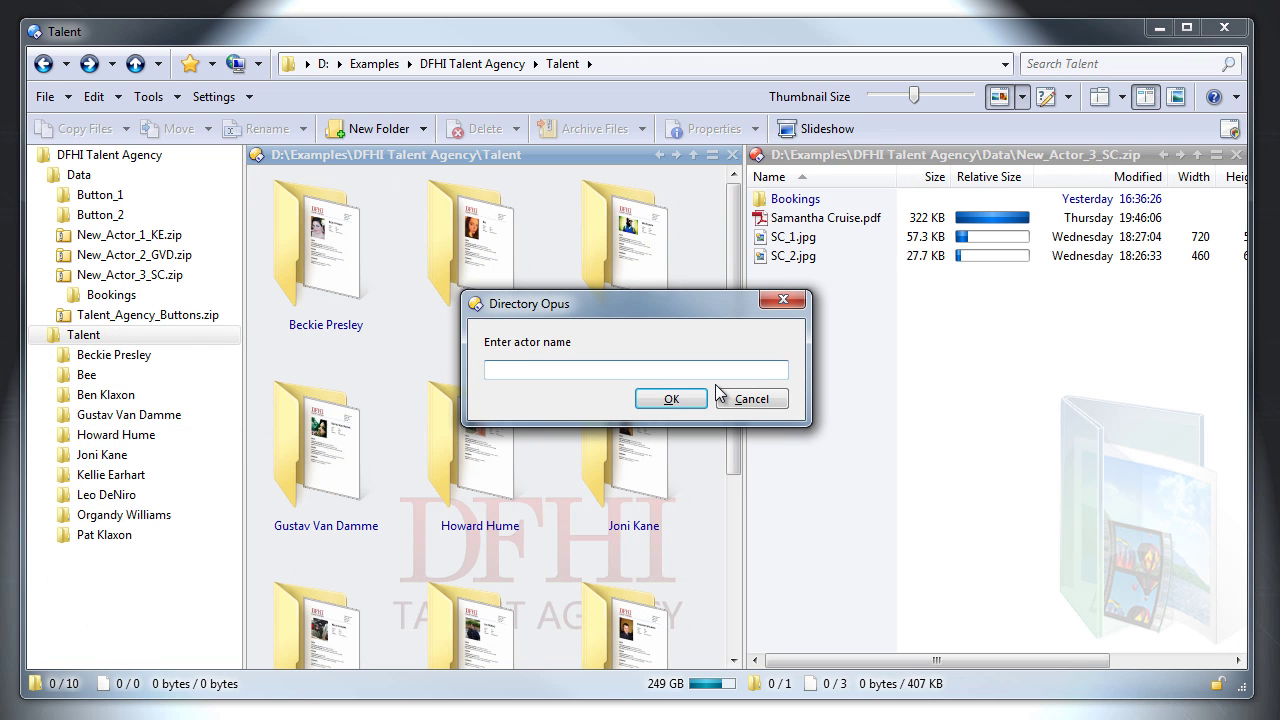
Step: Create a second actor folder and move that actor's PDF and two photos into it
text(Samantha Cruise)
key(Return)
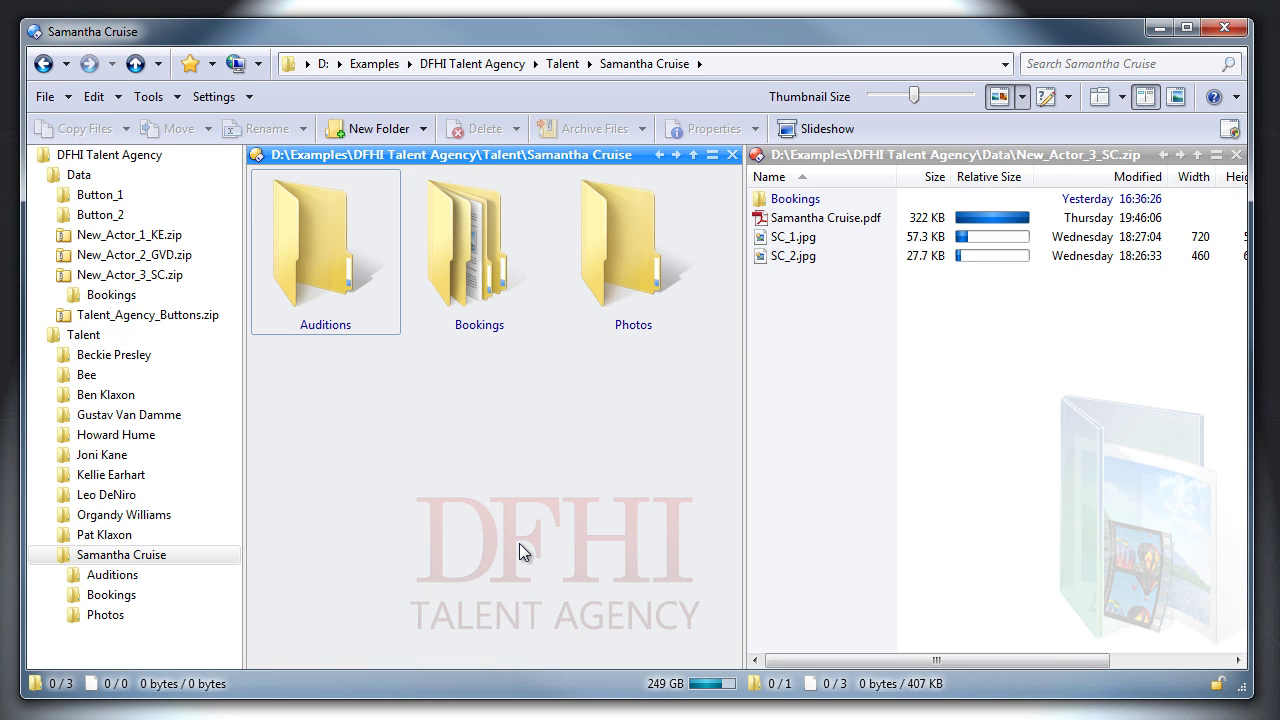
drag(826, 217, 696, 418)
drag(830, 270, 643, 239)
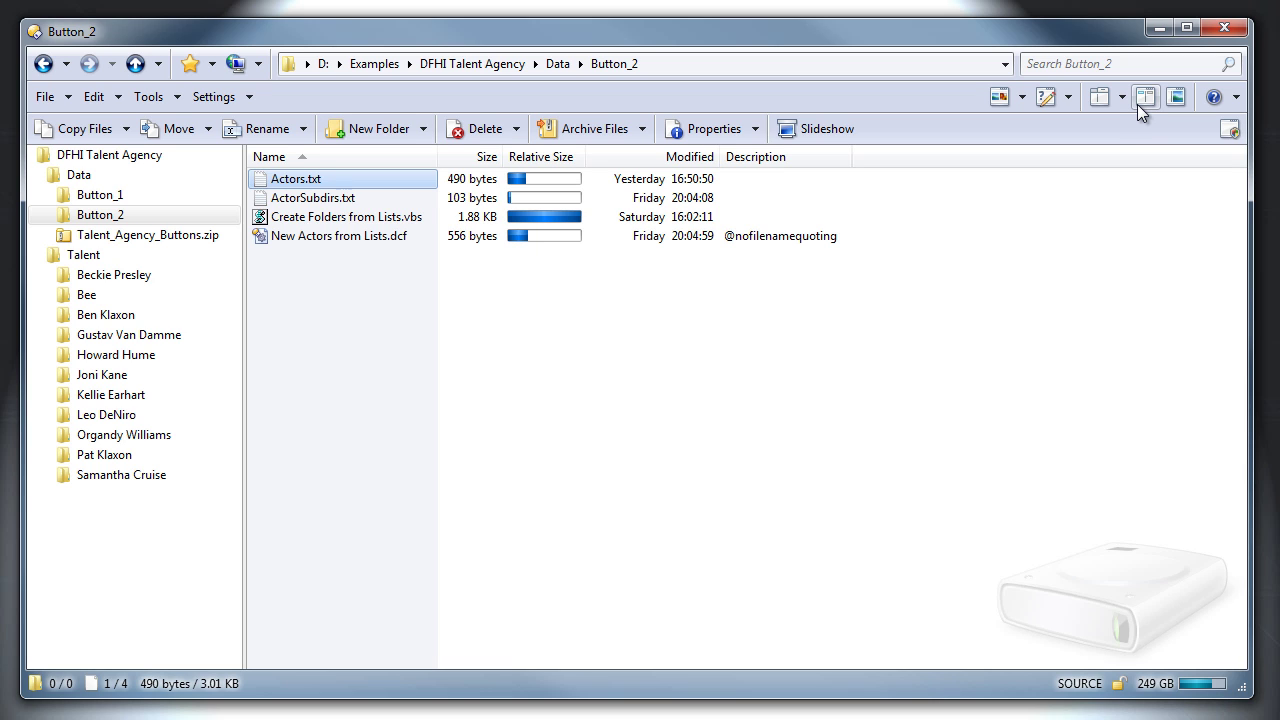
Step: Split the lister into dual panes and go to /dopusdata in the second pane
click(1140, 105)
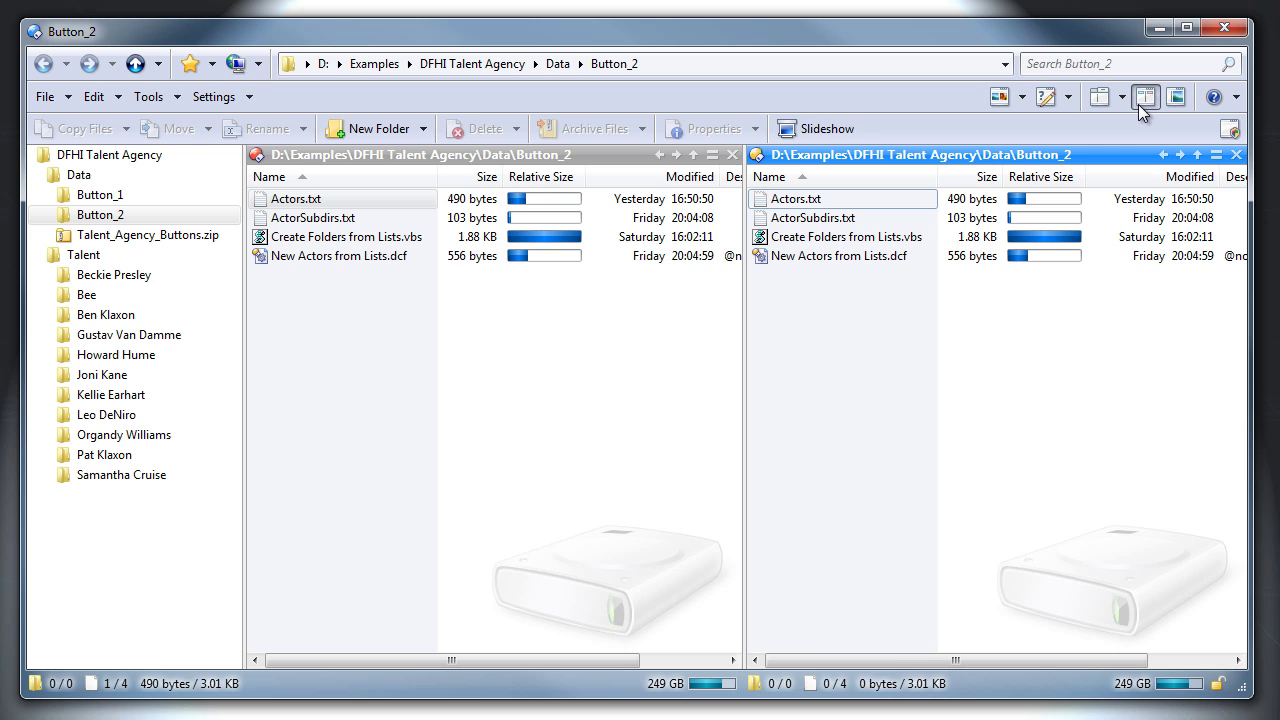
text(/dopusdata)
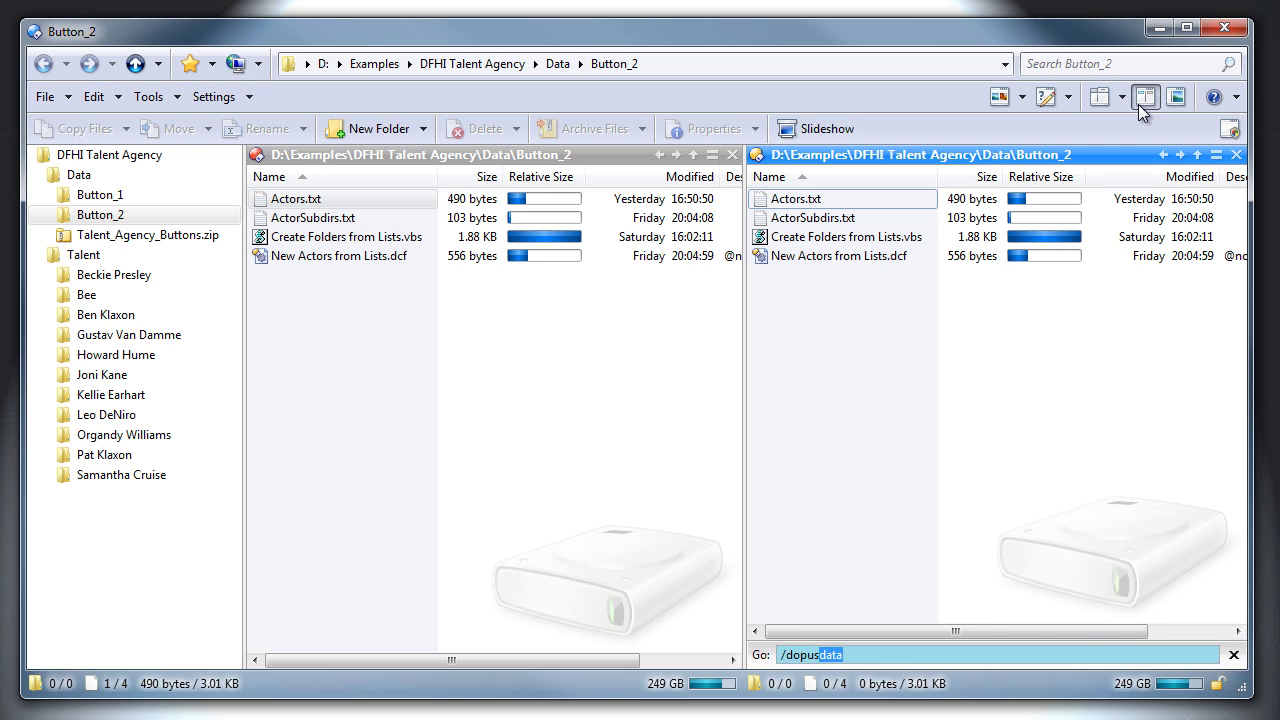
key(Return)
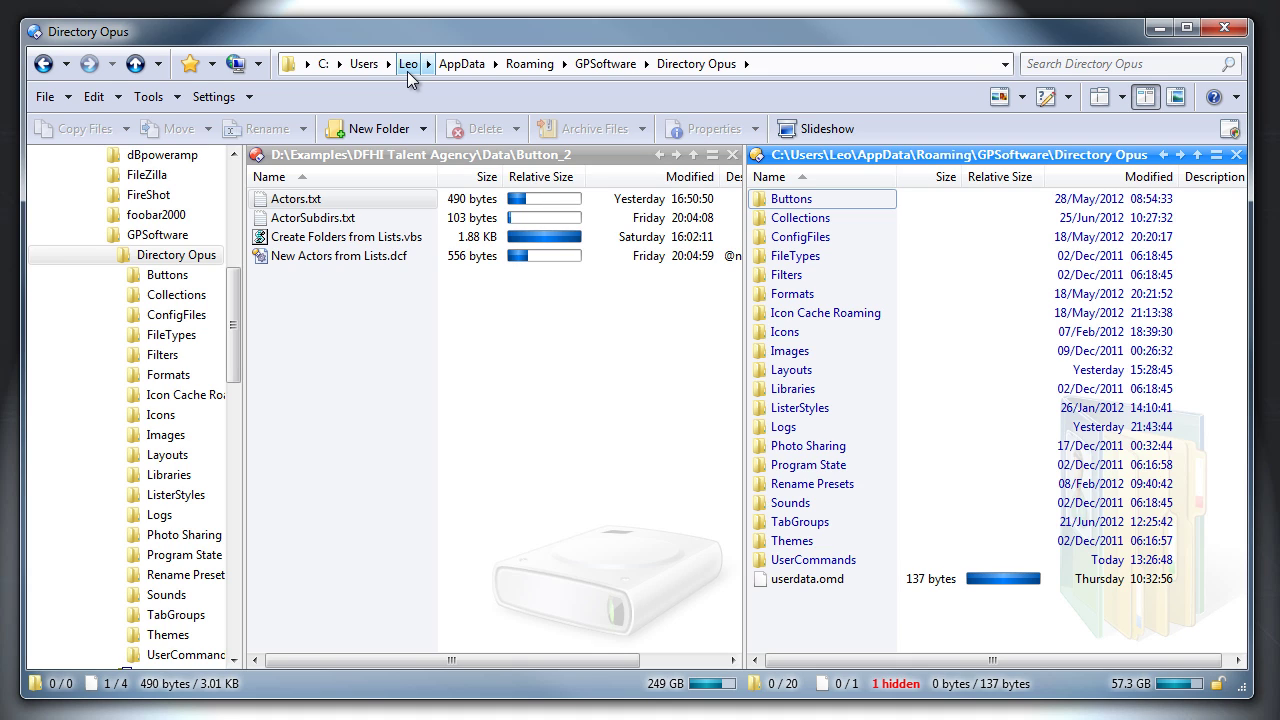
Step: Create a Scripts folder in the configuration data folder and open it
click(380, 129)
text(Scripts)
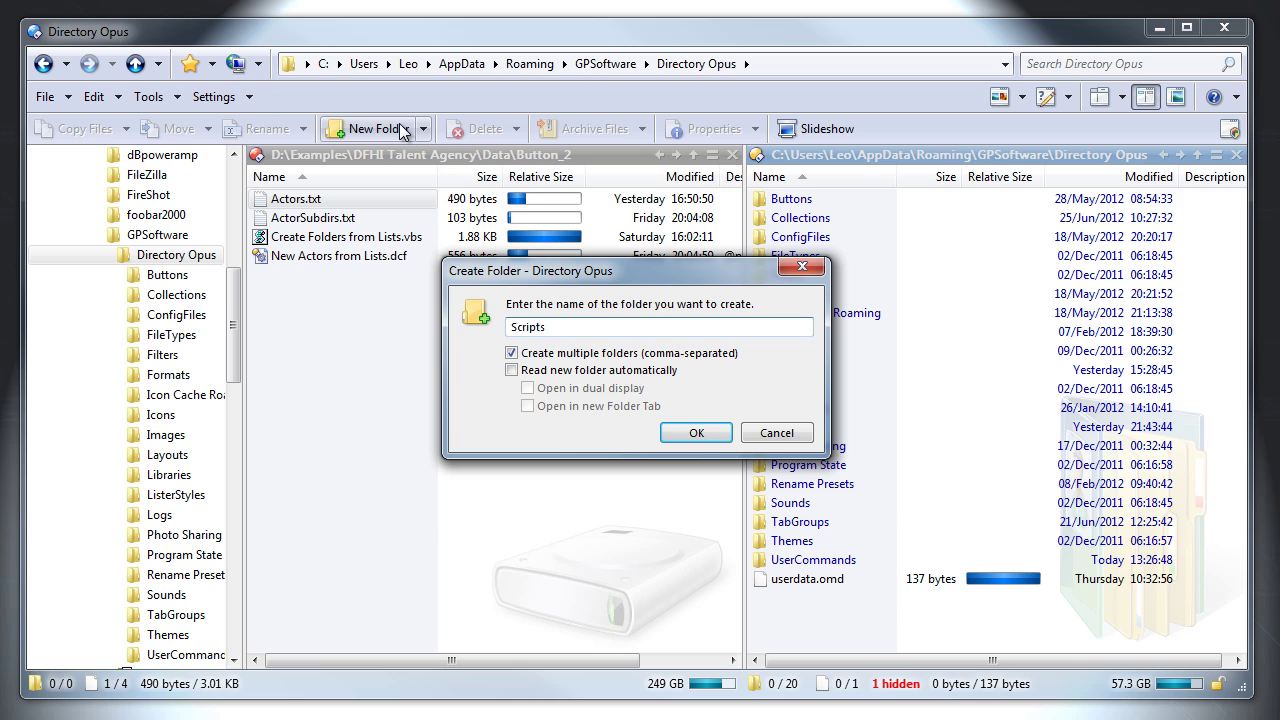
key(Return)
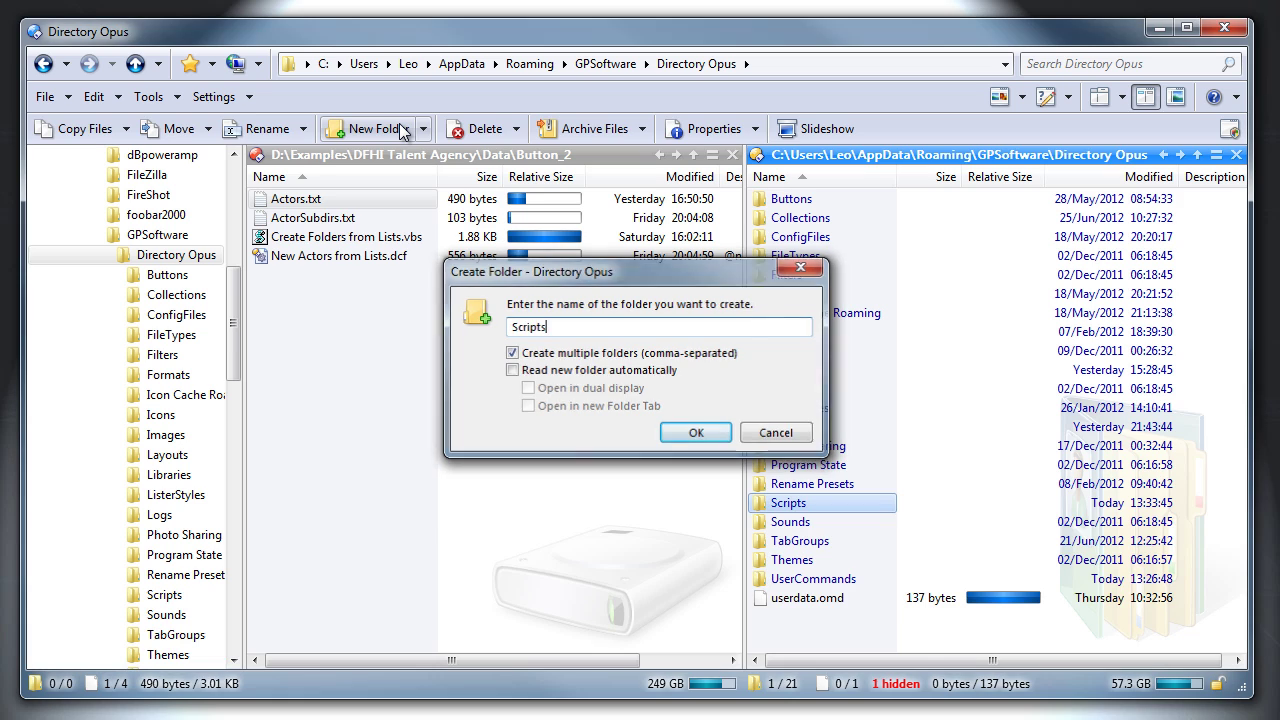
double_click(880, 503)
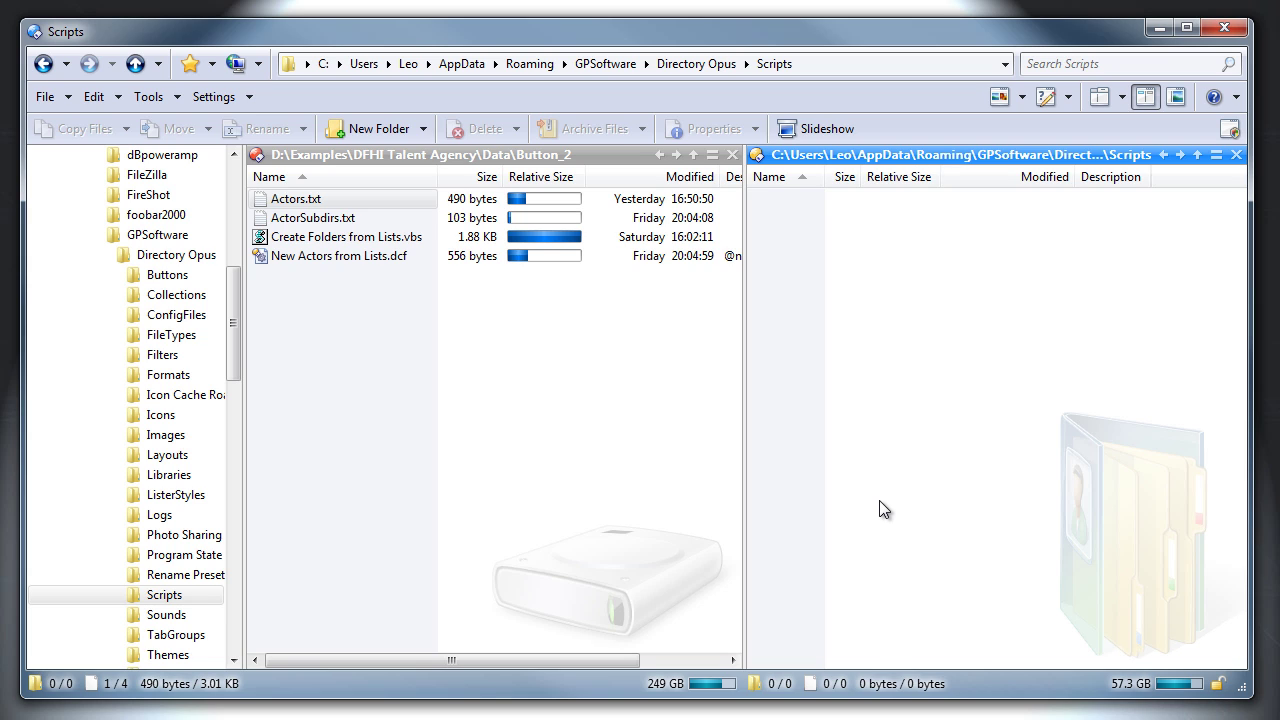
Step: Open the Backup and Restore wizard, pick the USB flash drive option, then cancel
click(215, 97)
click(290, 348)
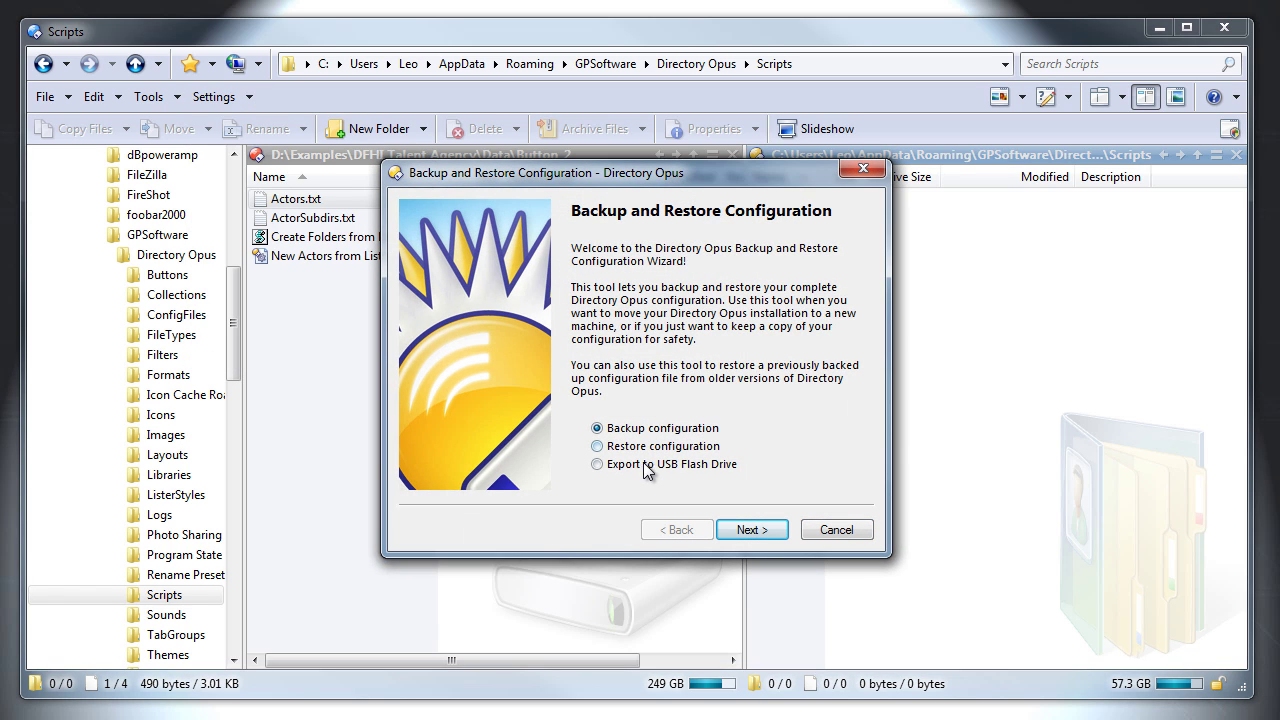
click(648, 466)
click(837, 529)
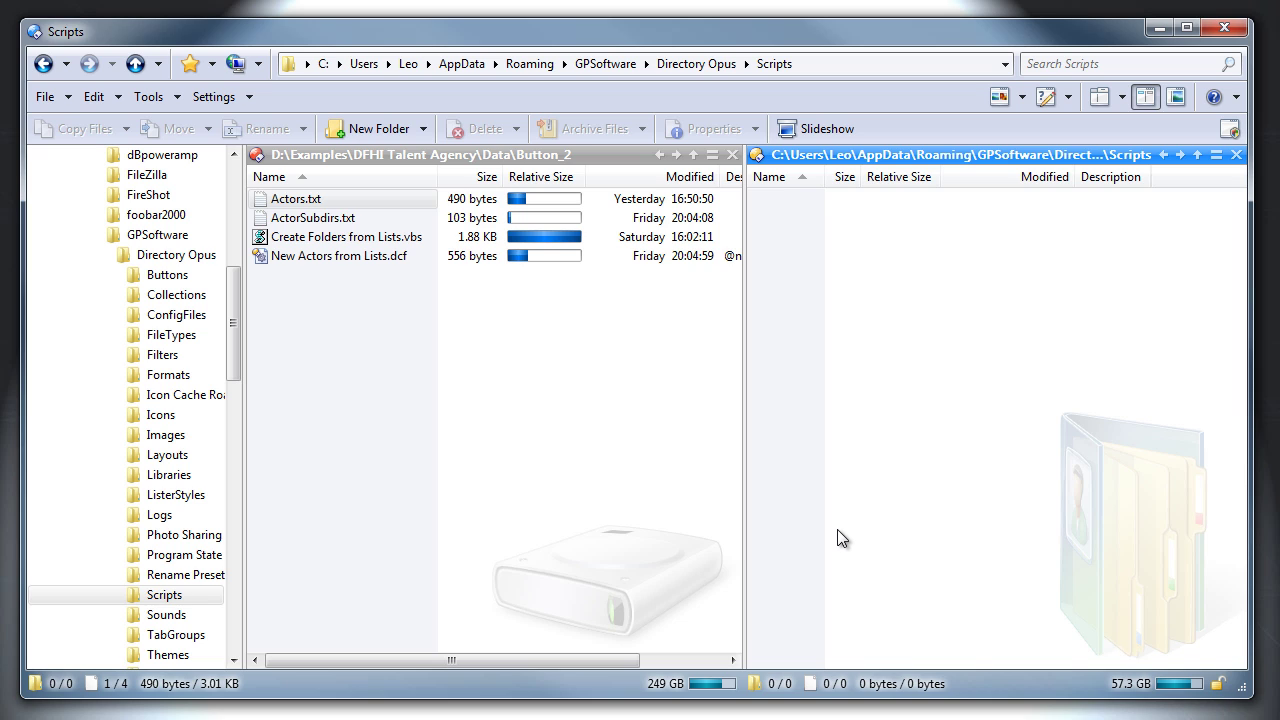
Step: Move Actors.txt, ActorSubdirs.txt and Create Folders from Lists.vbs into the Scripts folder
click(415, 237)
shift+click(388, 201)
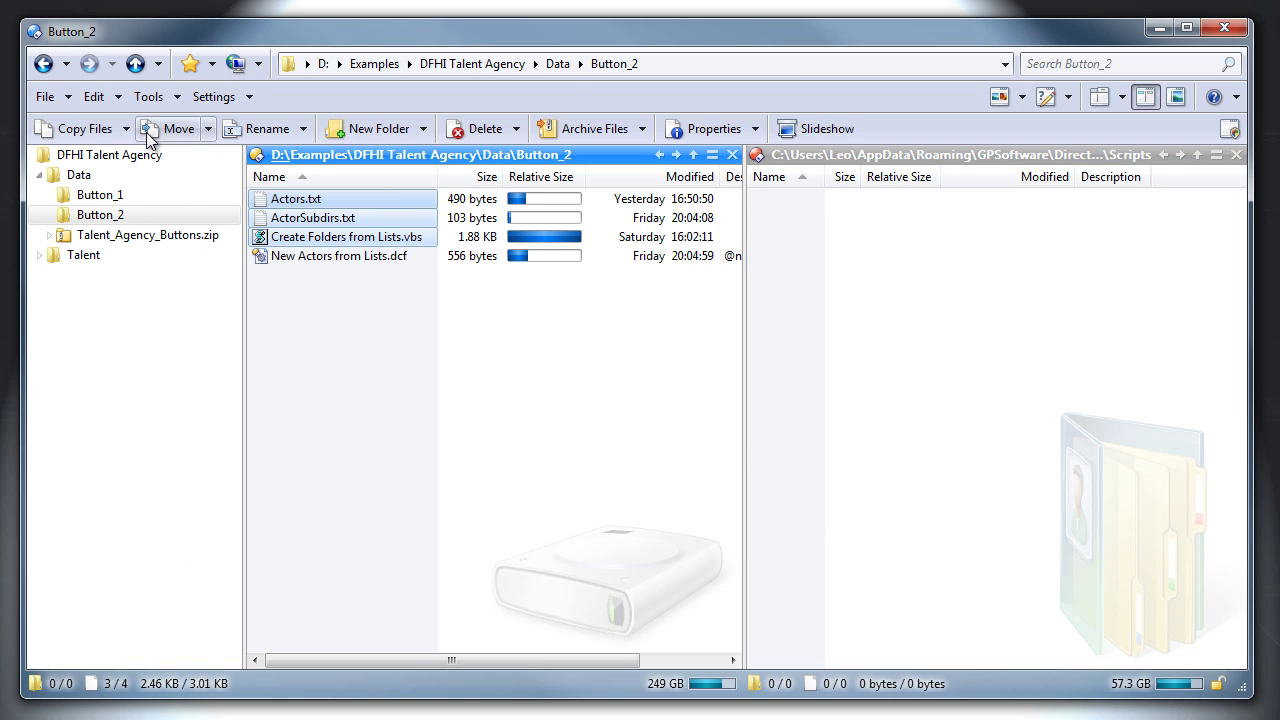
click(150, 129)
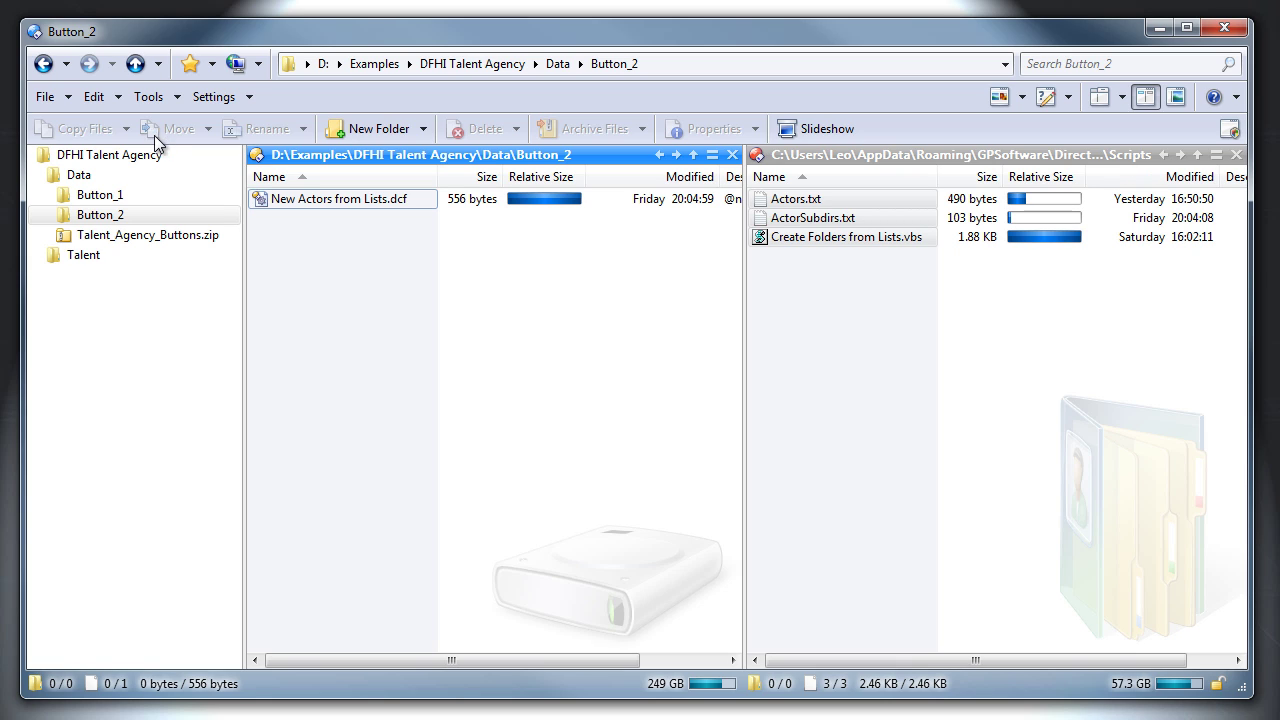
Step: Preview Actors.txt and ActorSubdirs.txt, then open Create Folders from Lists.vbs in TextPad
click(805, 204)
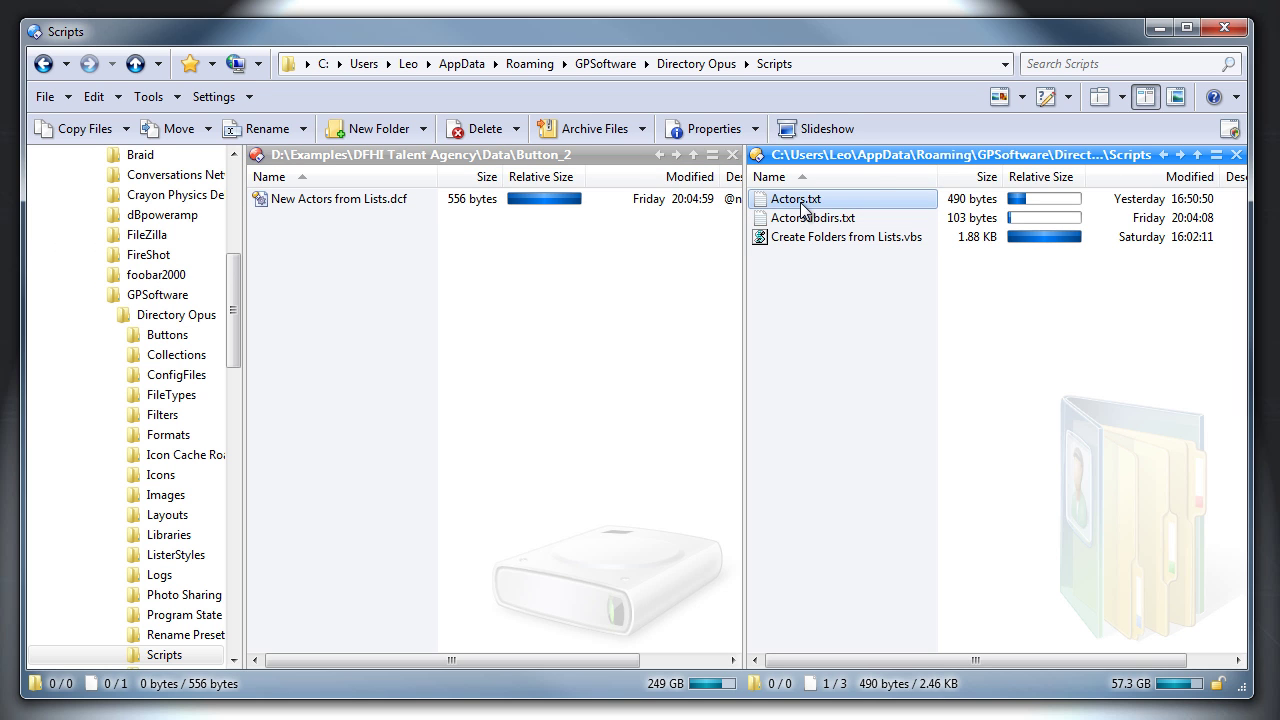
click(1176, 97)
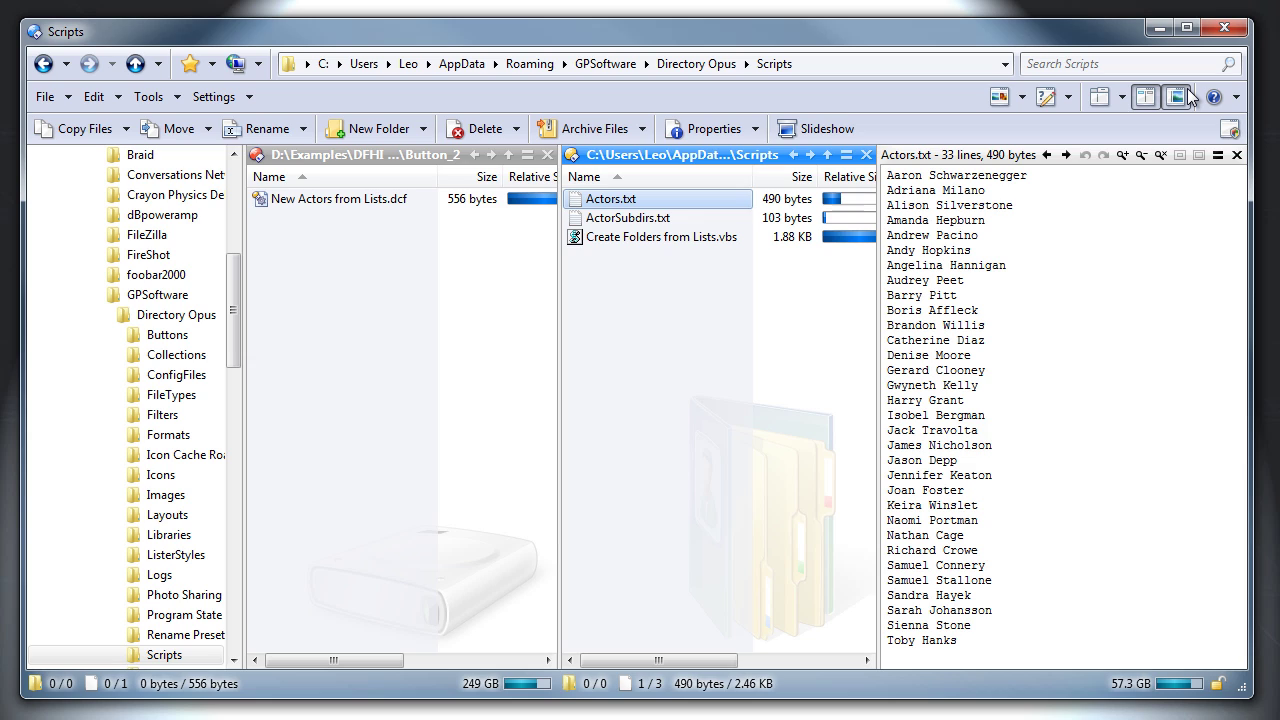
click(650, 218)
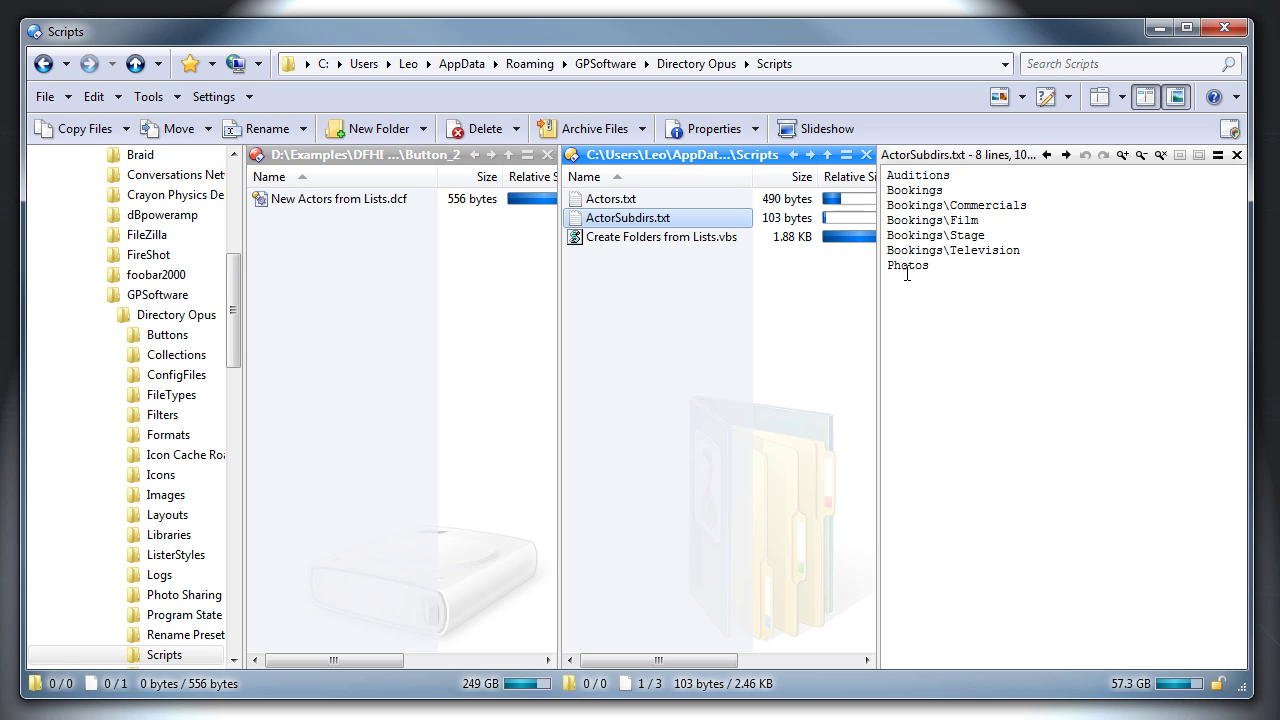
right_click(711, 237)
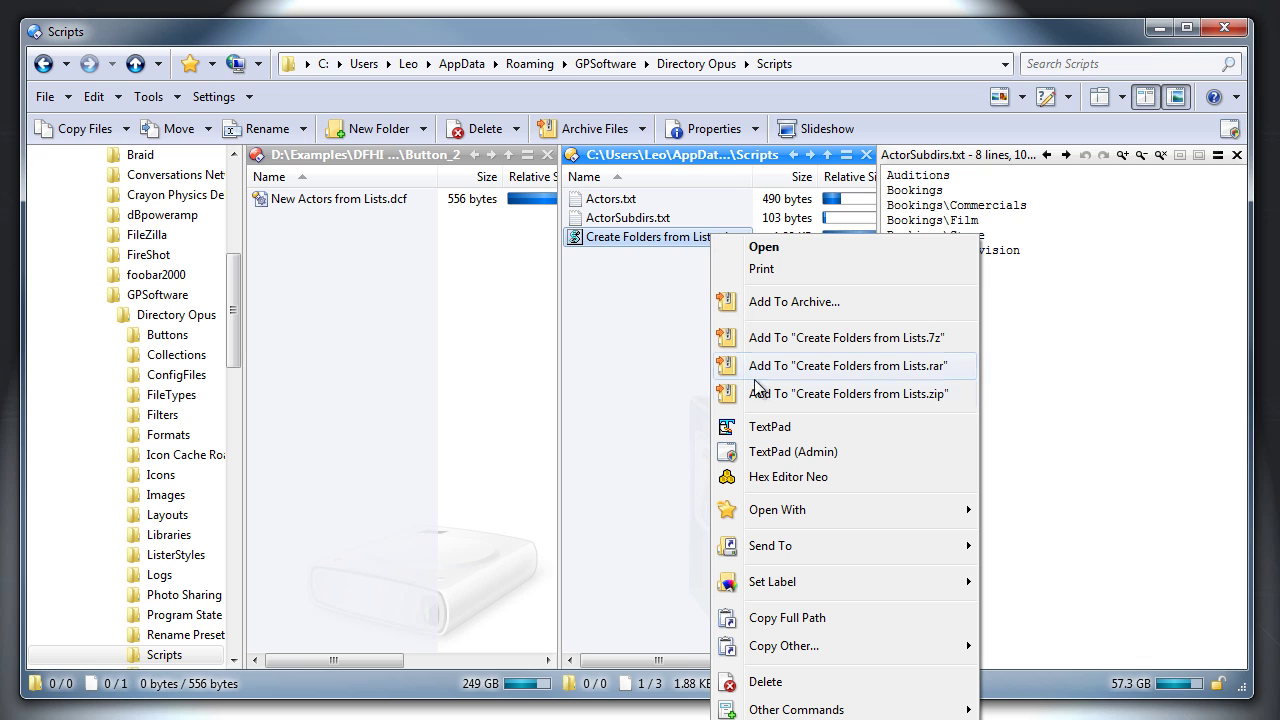
click(768, 426)
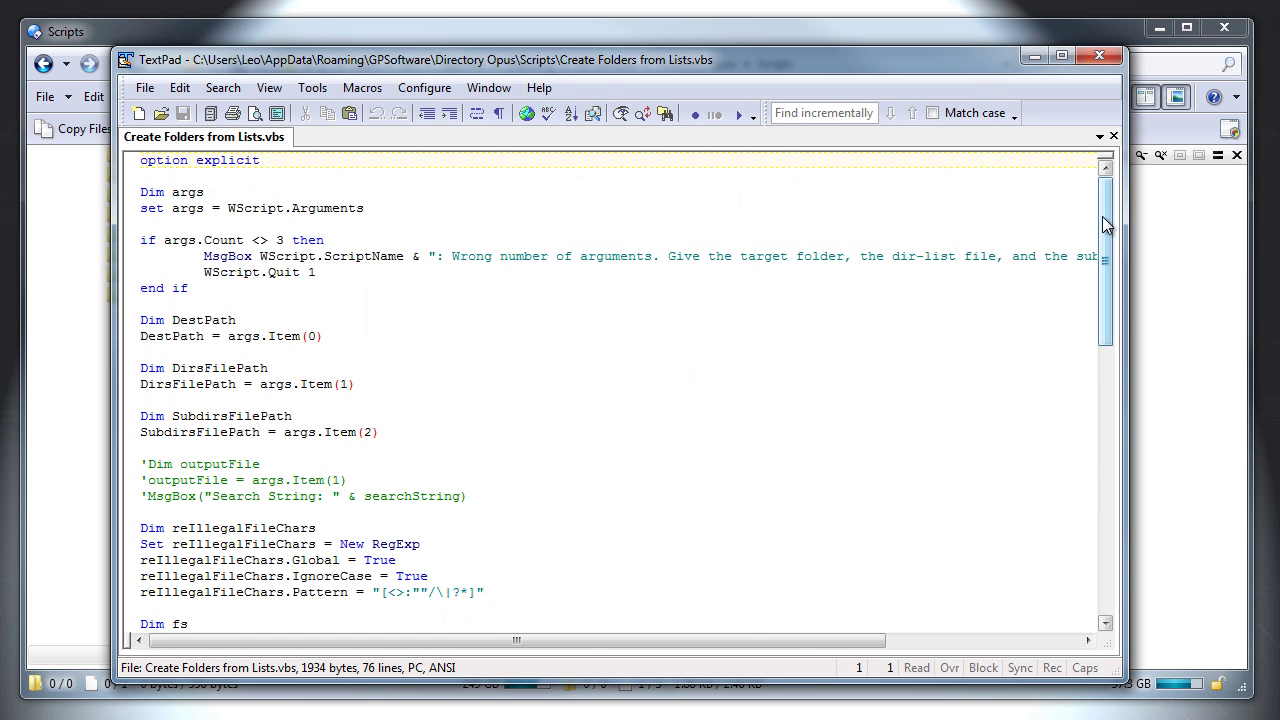
Step: Scroll down through the Create Folders from Lists.vbs code in TextPad
drag(1105, 225, 1106, 502)
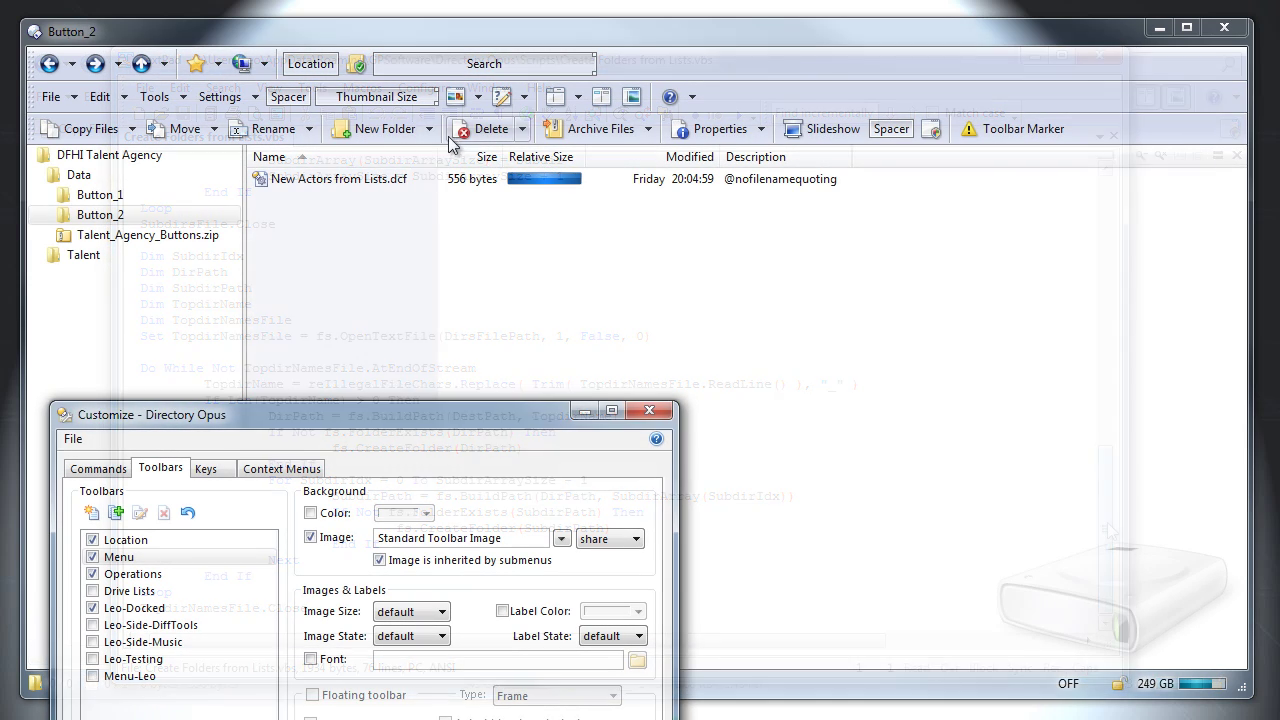
Step: Add New Actors from Lists.dcf to the New Folder dropdown and view its script call in a widened Command Editor
click(433, 128)
drag(295, 179, 428, 214)
right_click(450, 216)
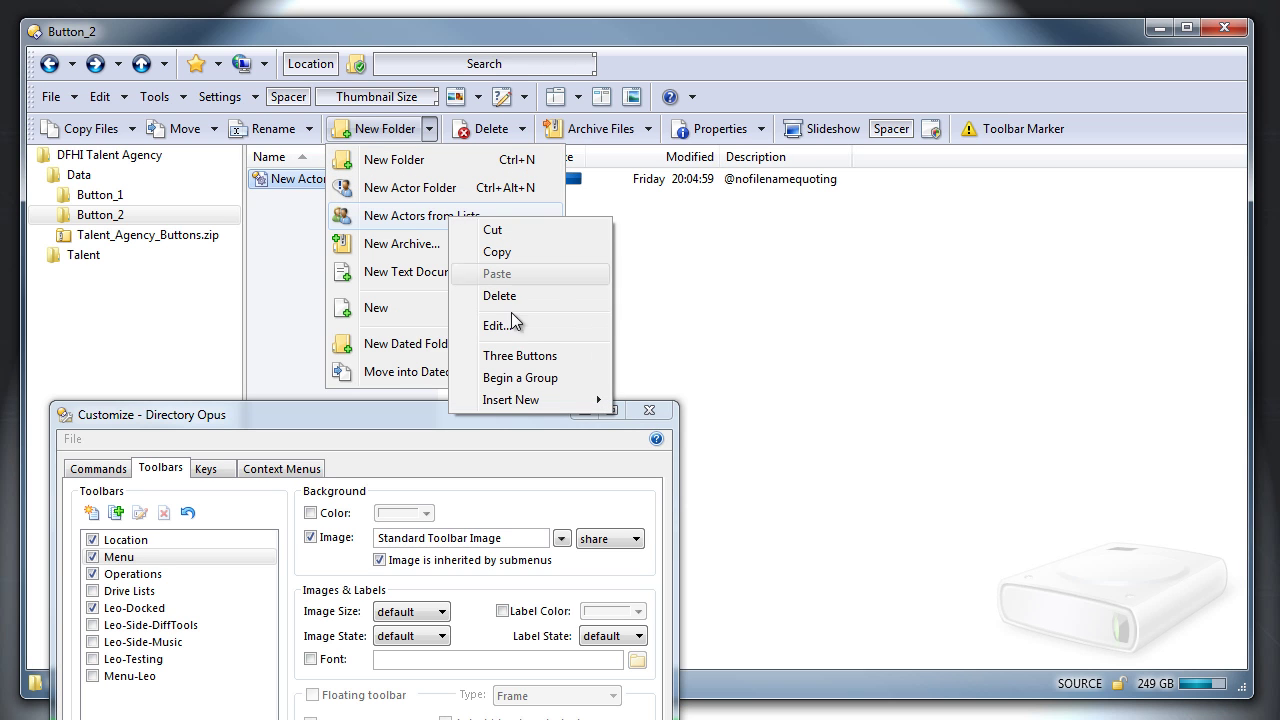
click(519, 328)
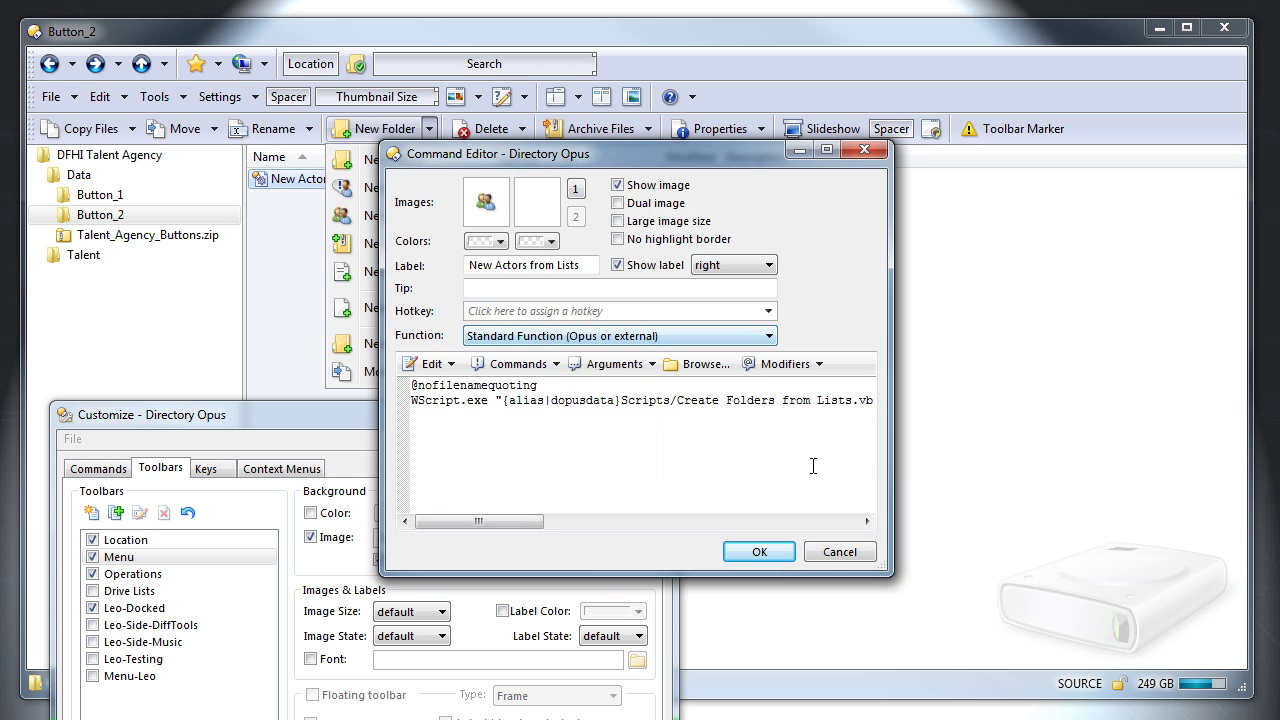
drag(893, 458, 1205, 450)
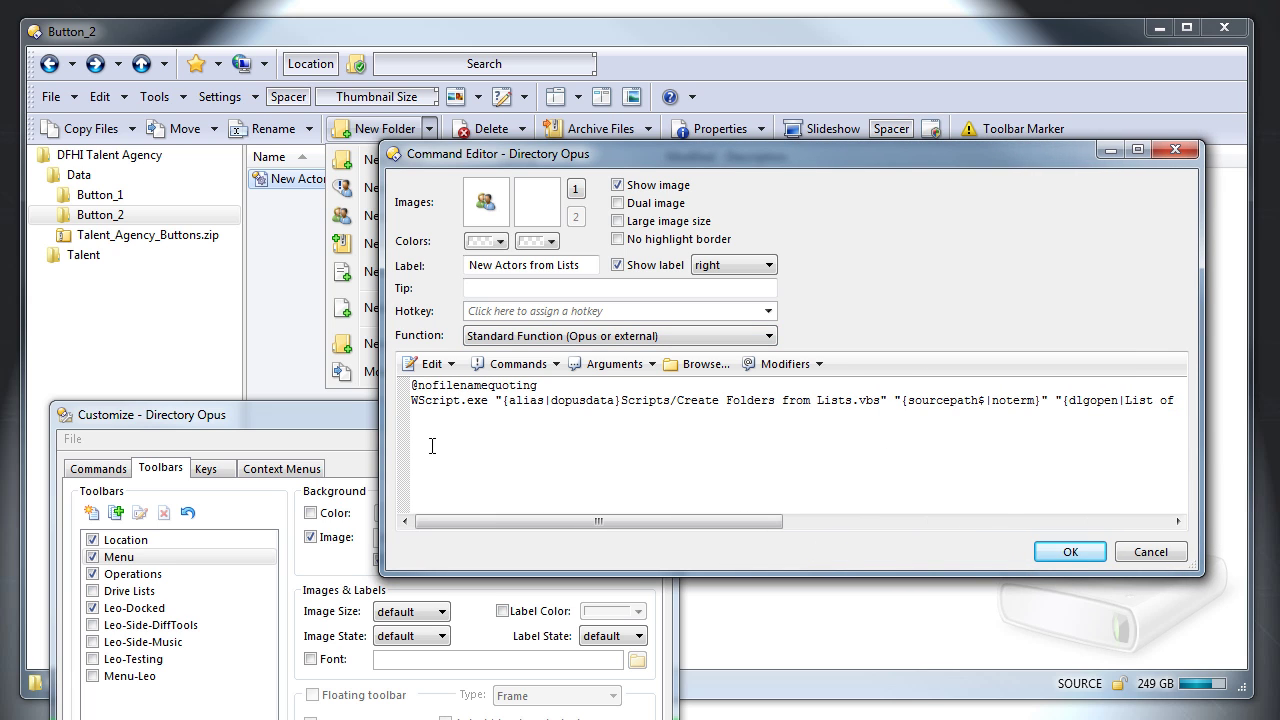
drag(381, 453, 38, 452)
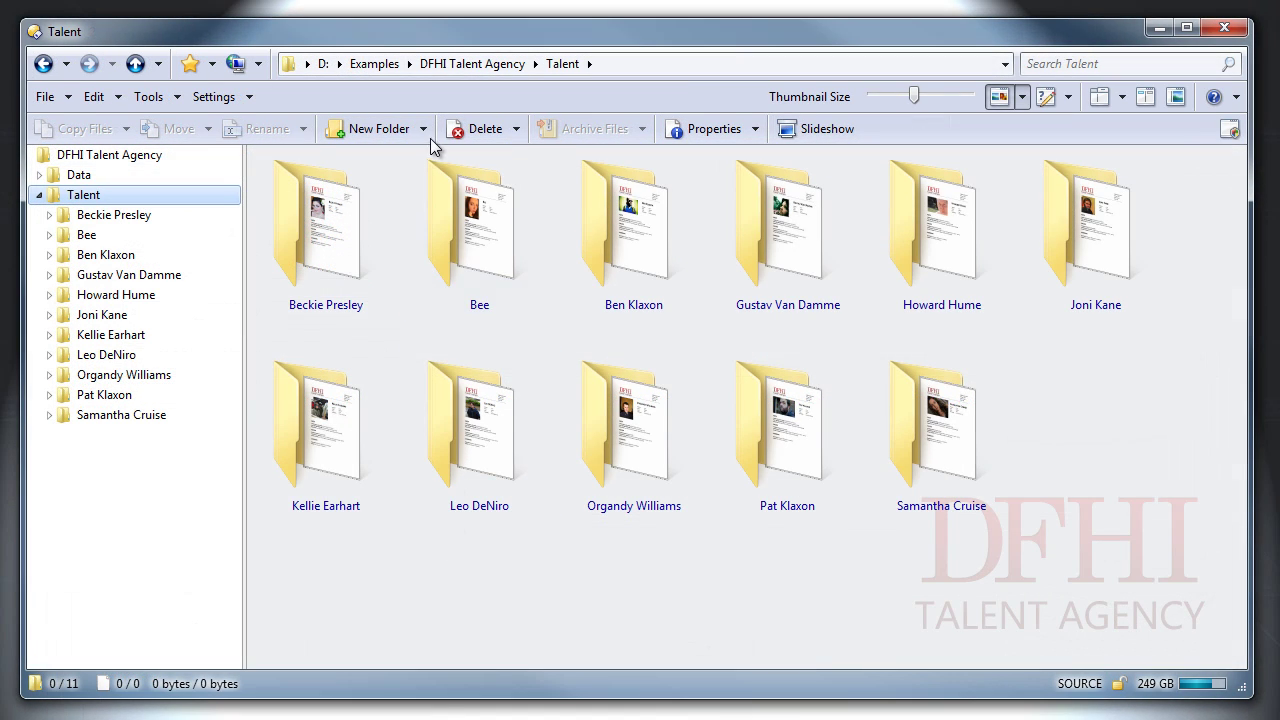
Step: Run New Actors from Lists using Actors.txt and ActorSubdirs.txt to build the actor folders
click(423, 129)
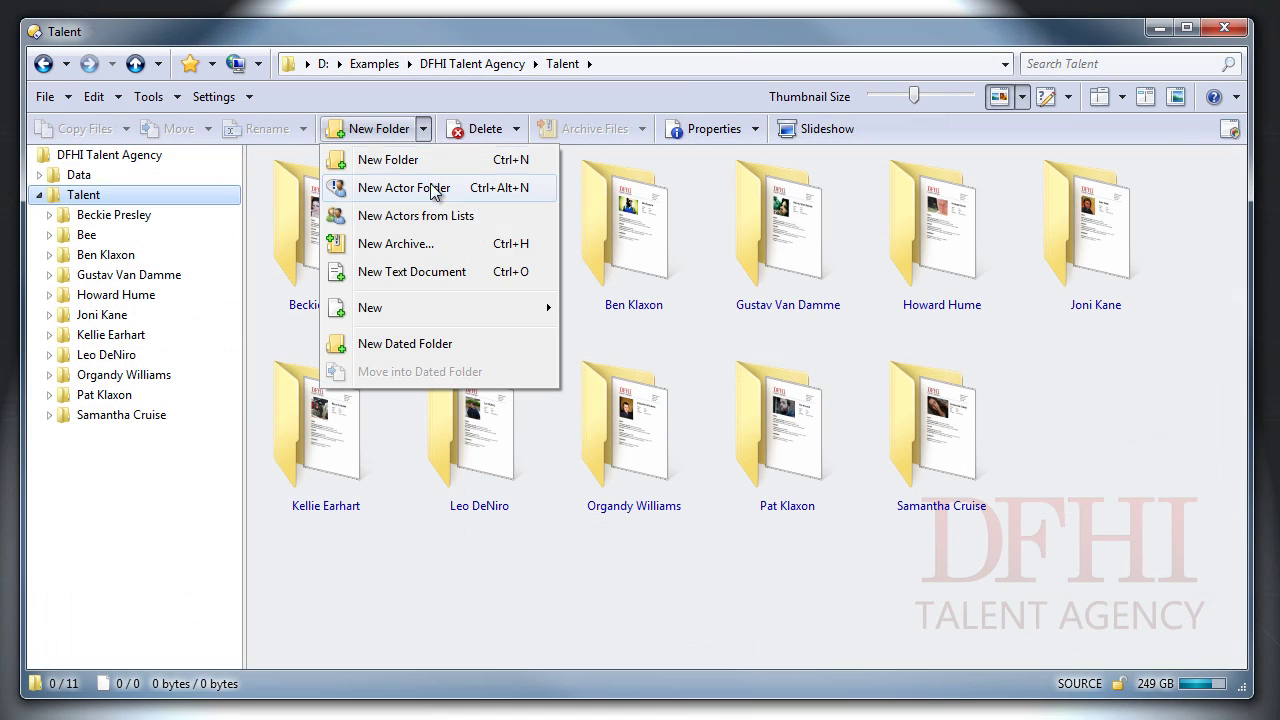
click(436, 215)
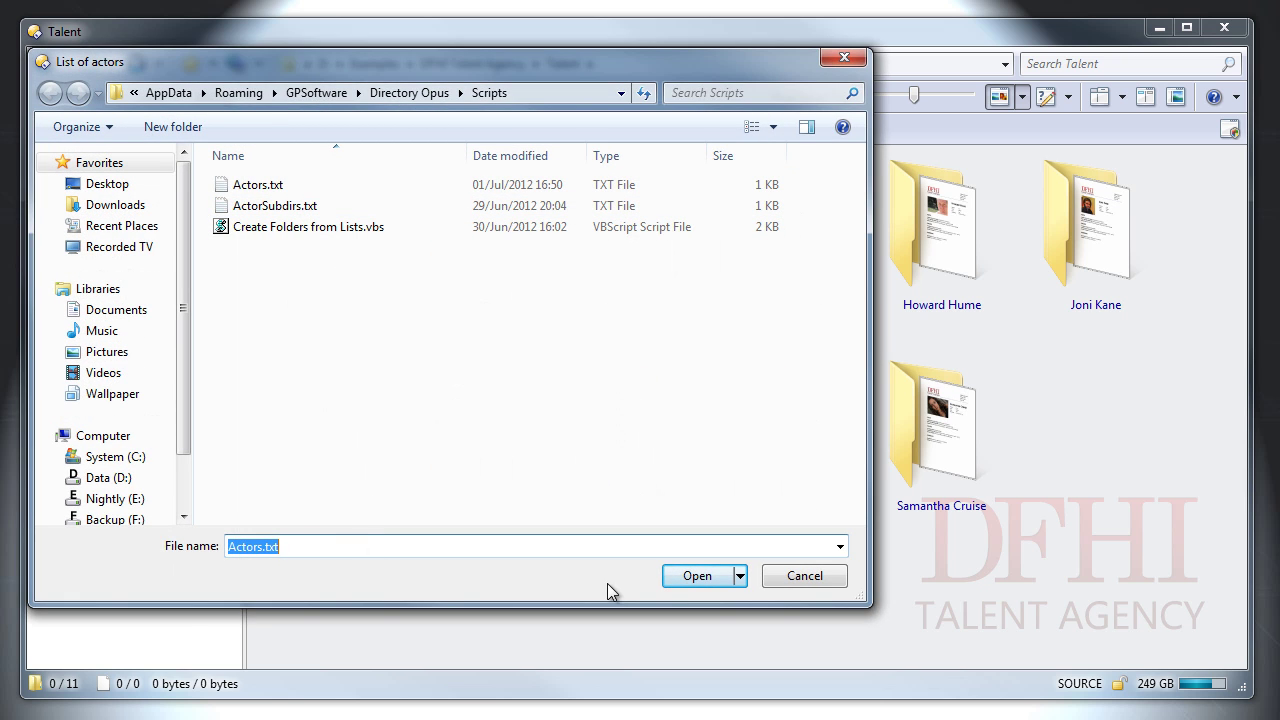
click(686, 588)
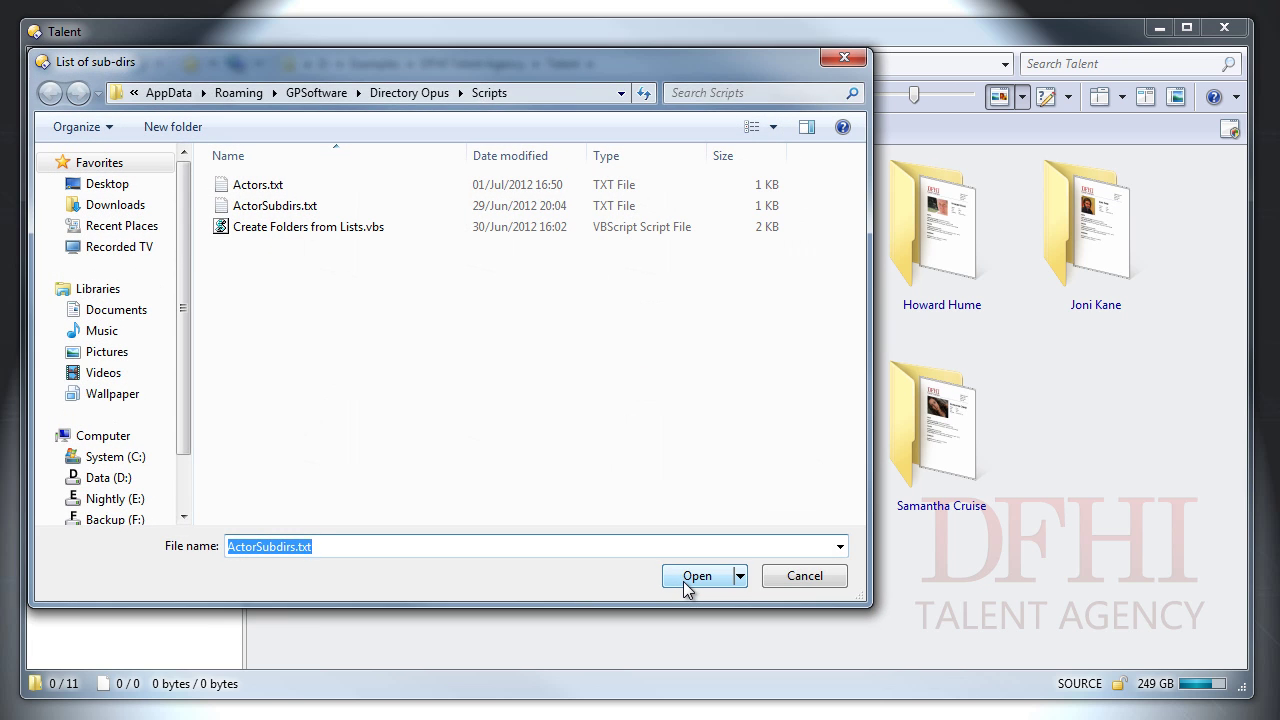
click(686, 583)
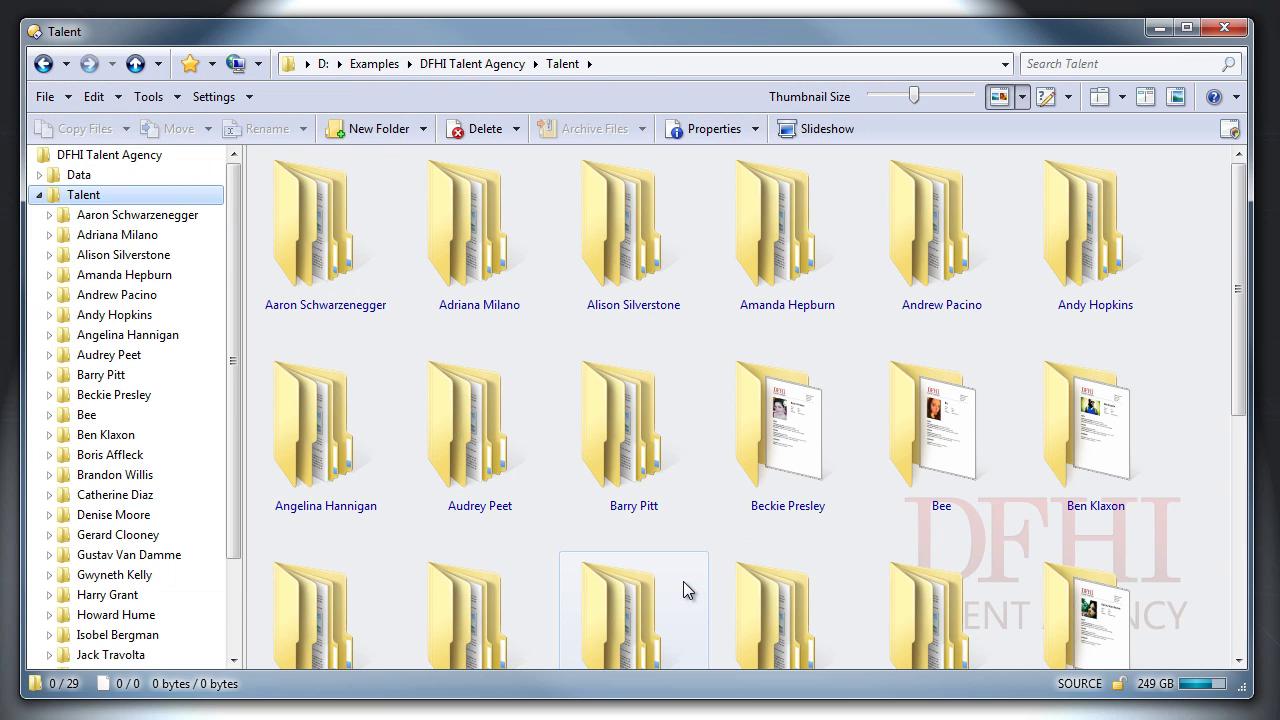
Step: Show all the new subfolders together in a Grouped Flat View
drag(1238, 230, 1217, 163)
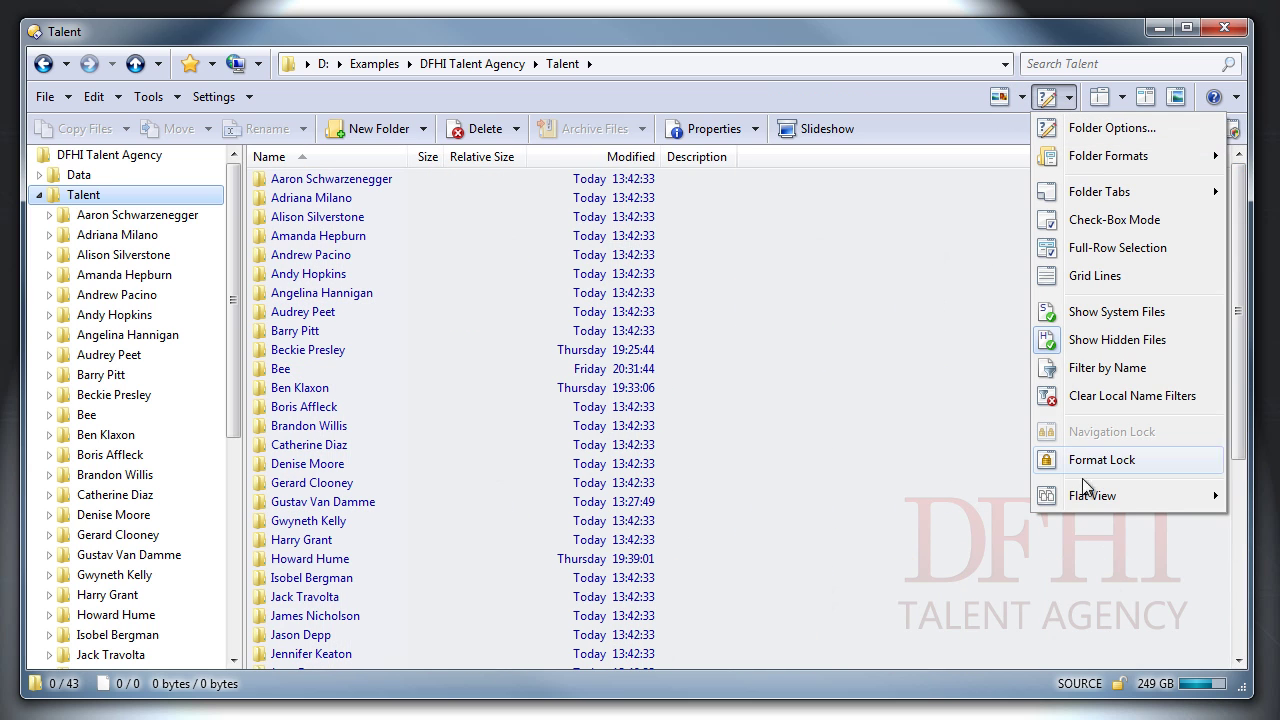
mouse_move(1083, 498)
click(1270, 552)
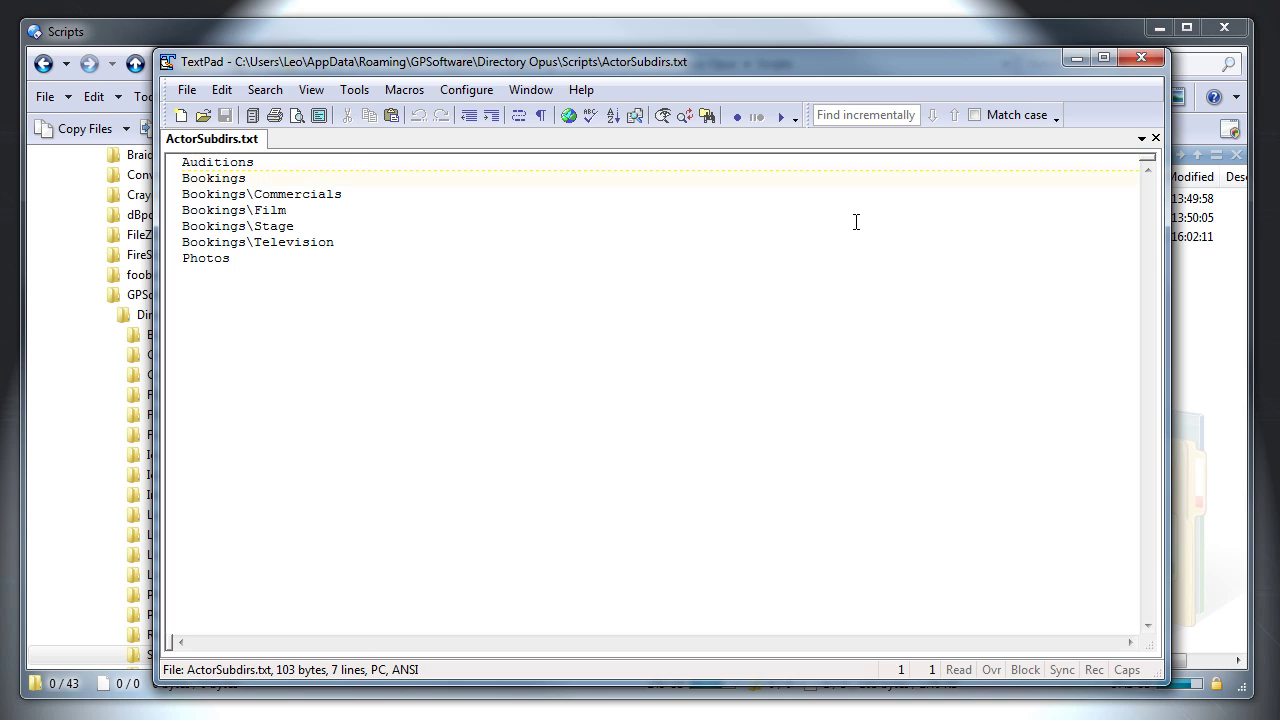
Step: Add a Bookings\Games line to ActorSubdirs.txt and save it
key(Return)
text(Bookings\)
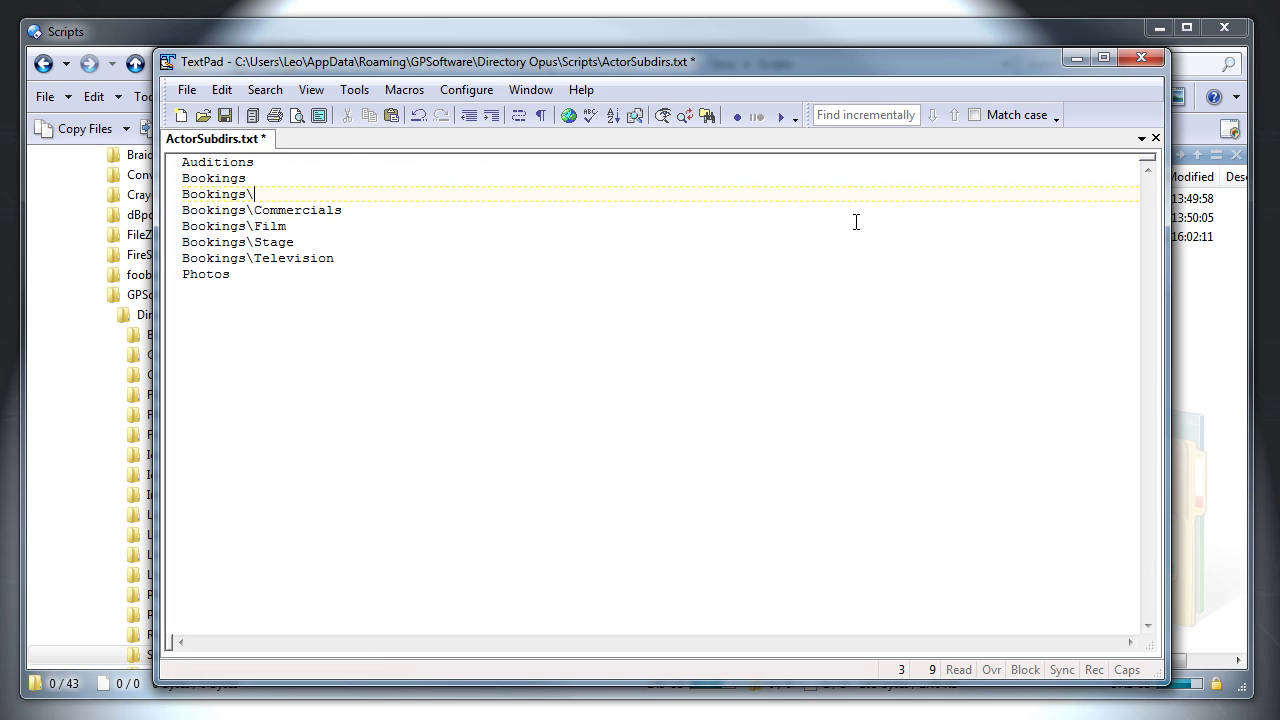
text(Games)
key(ctrl+s)
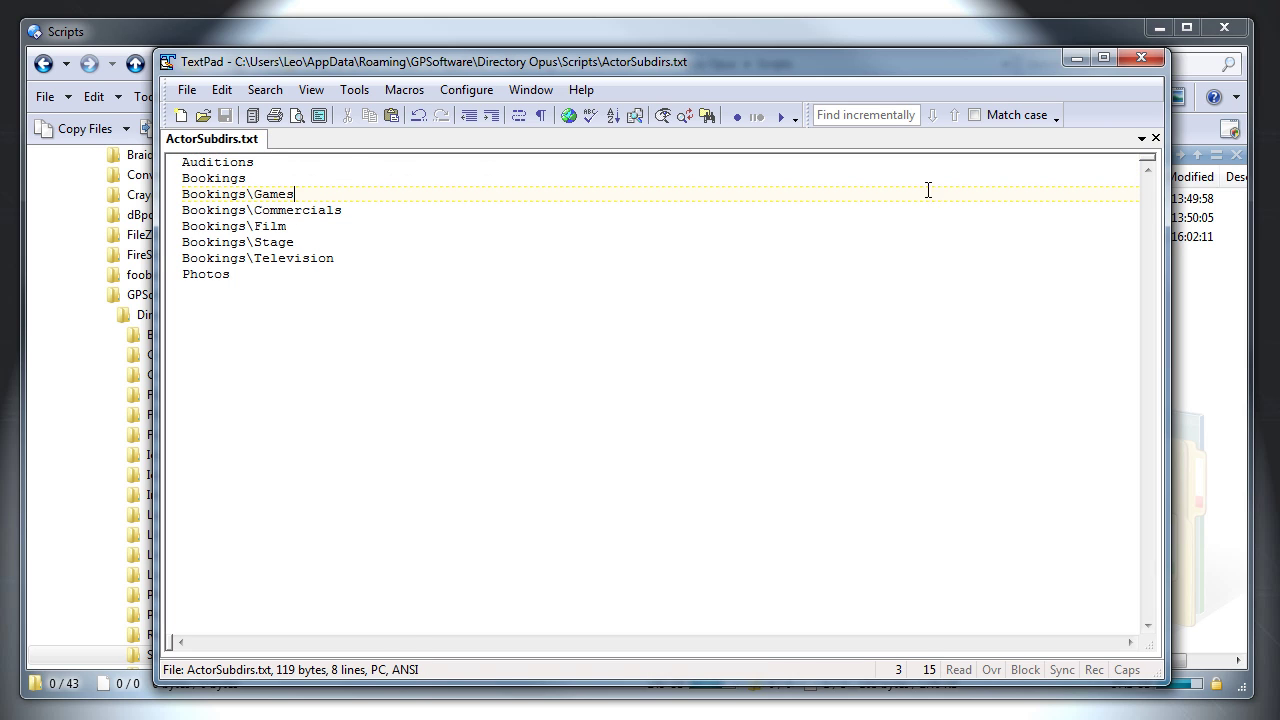
click(1127, 64)
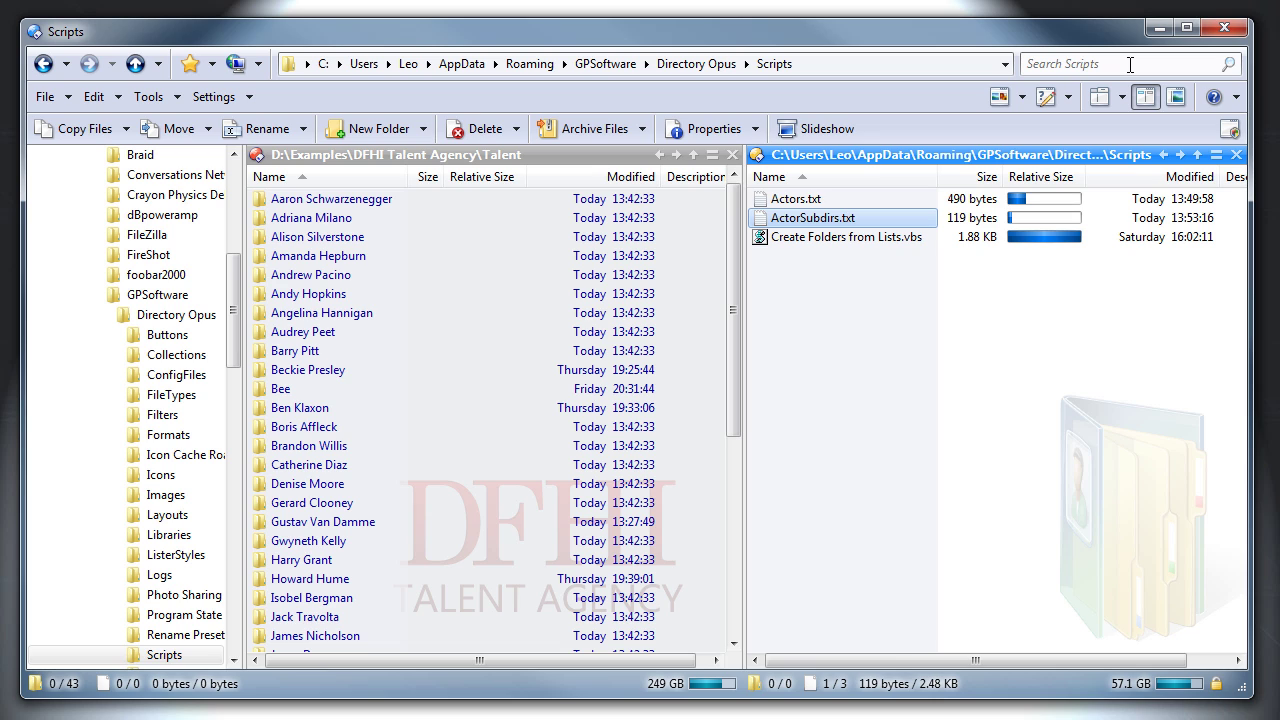
Step: Replace the contents of Actors.txt with the copied names of all 43 Talent folders
click(576, 248)
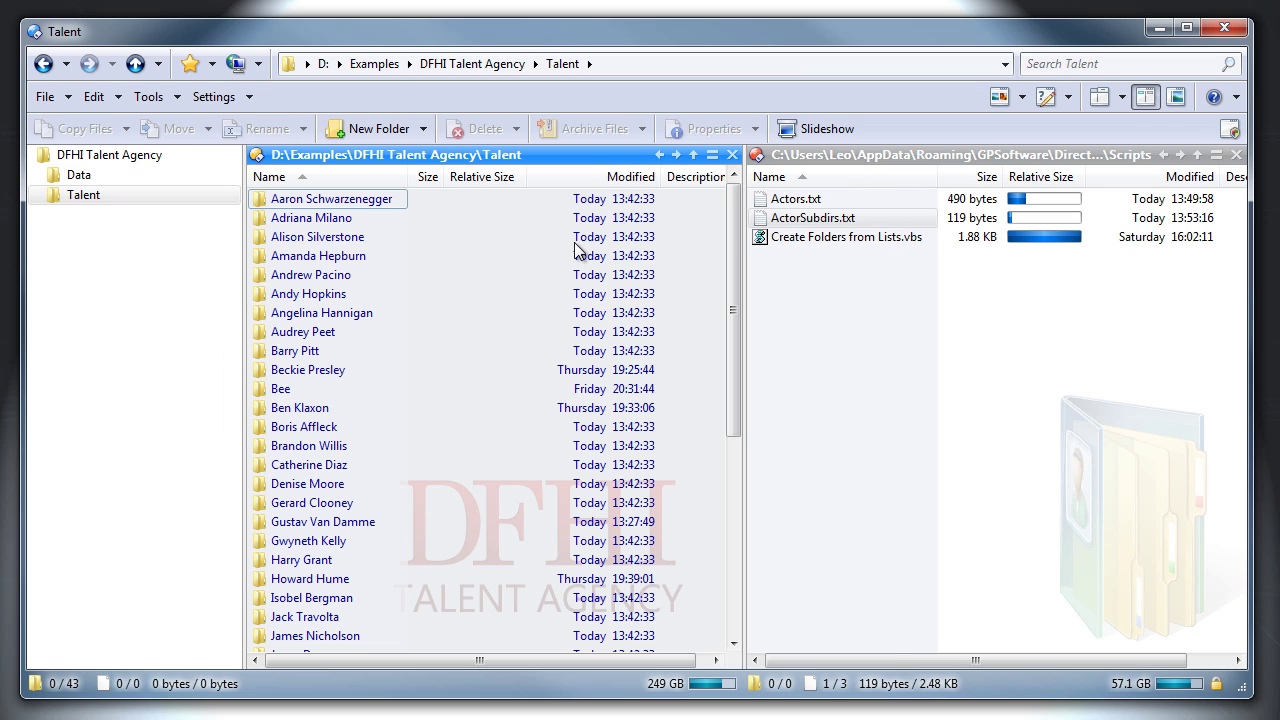
key(ctrl+a)
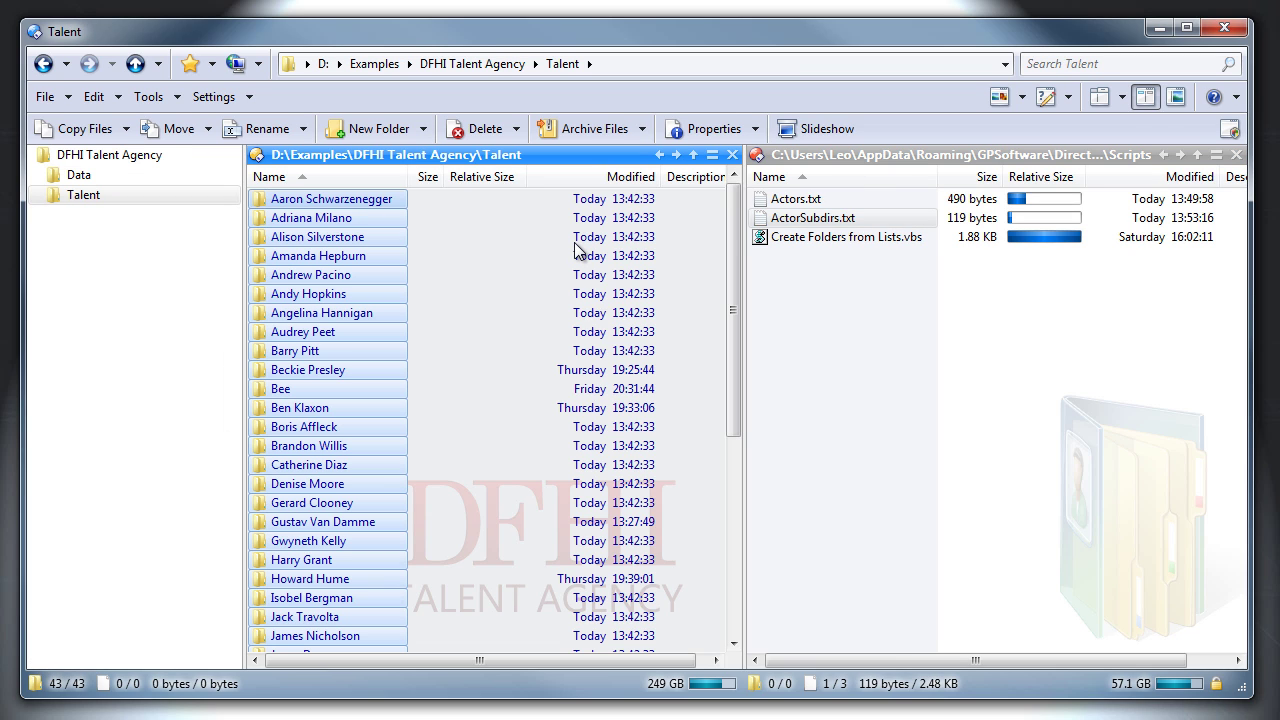
click(95, 97)
click(163, 287)
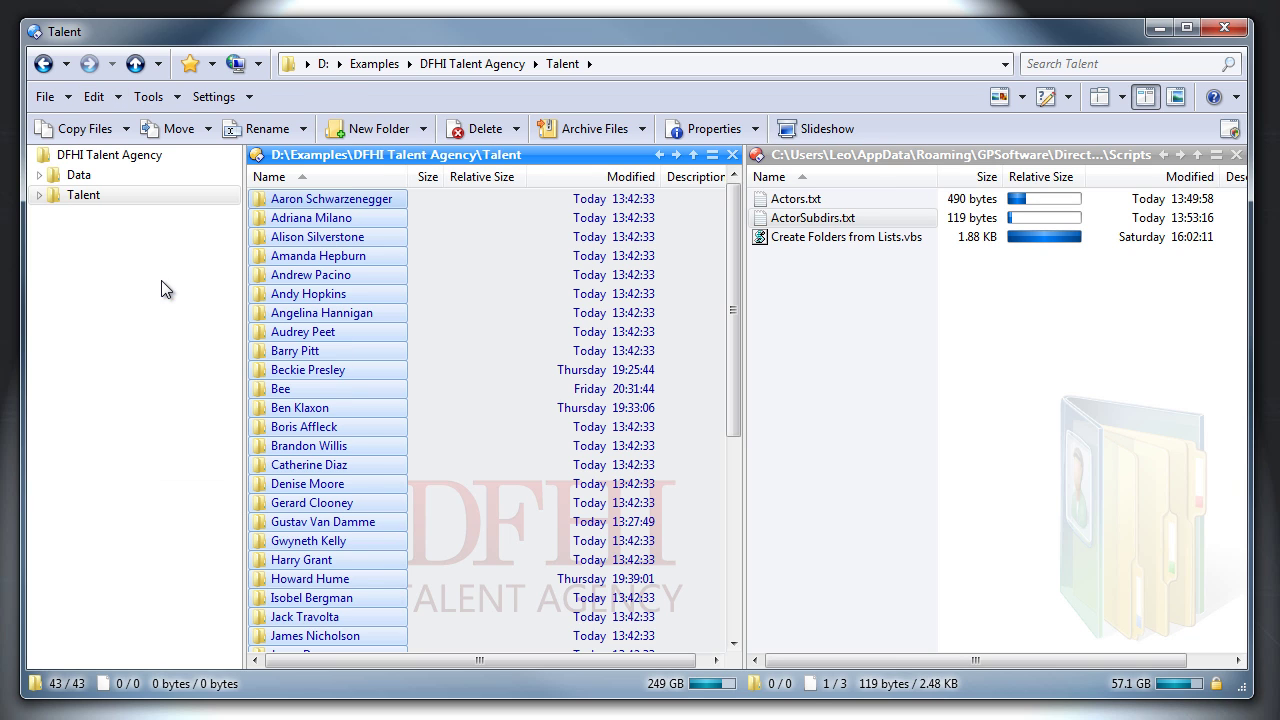
double_click(770, 196)
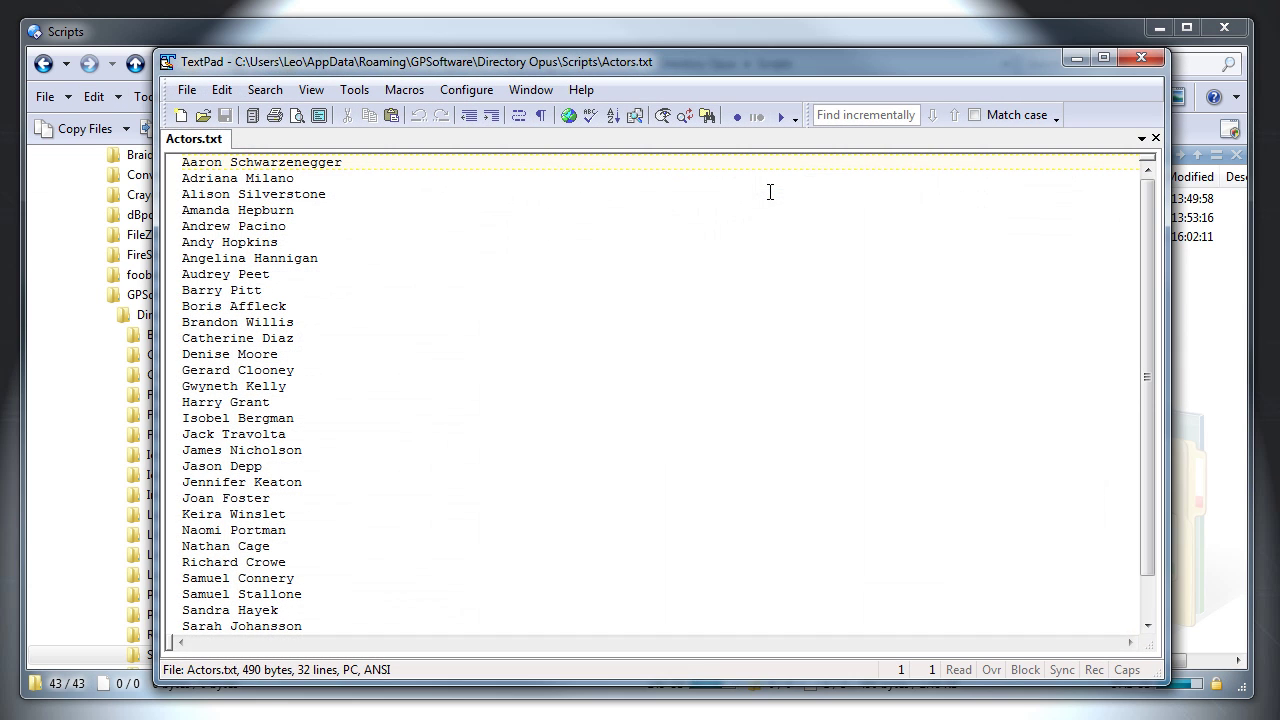
click(649, 306)
key(ctrl+a)
key(ctrl+v)
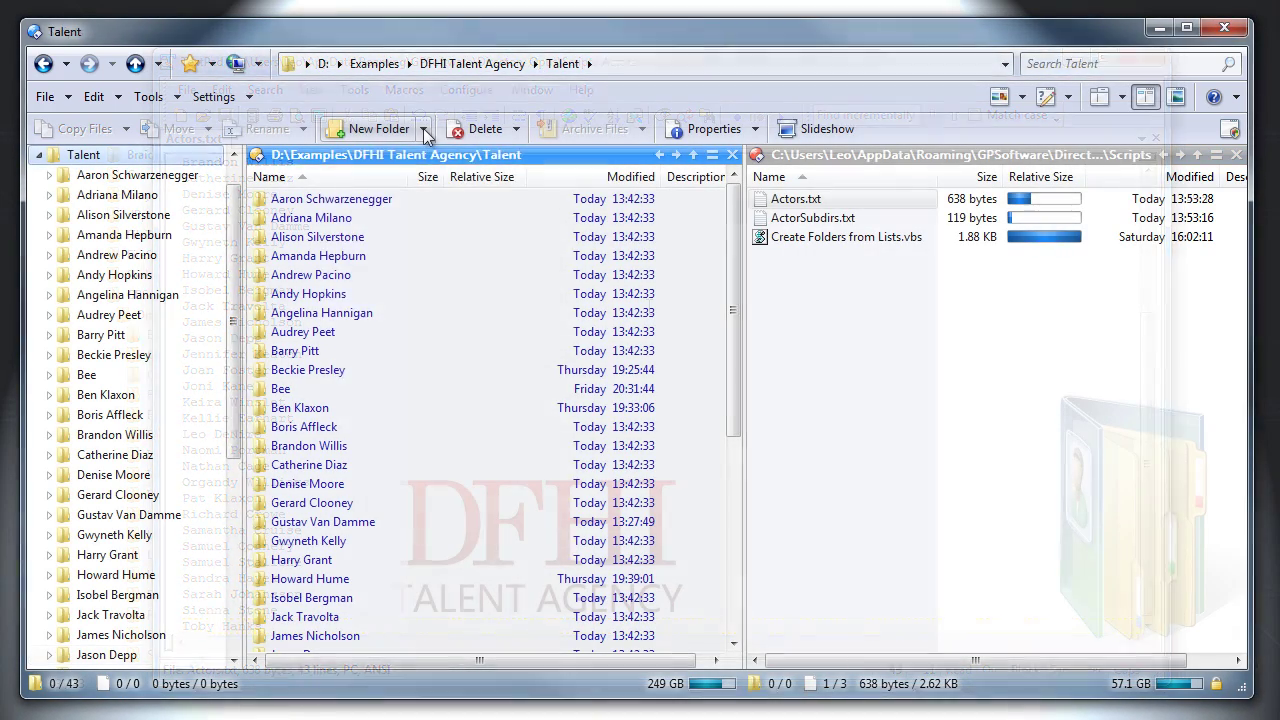
click(423, 128)
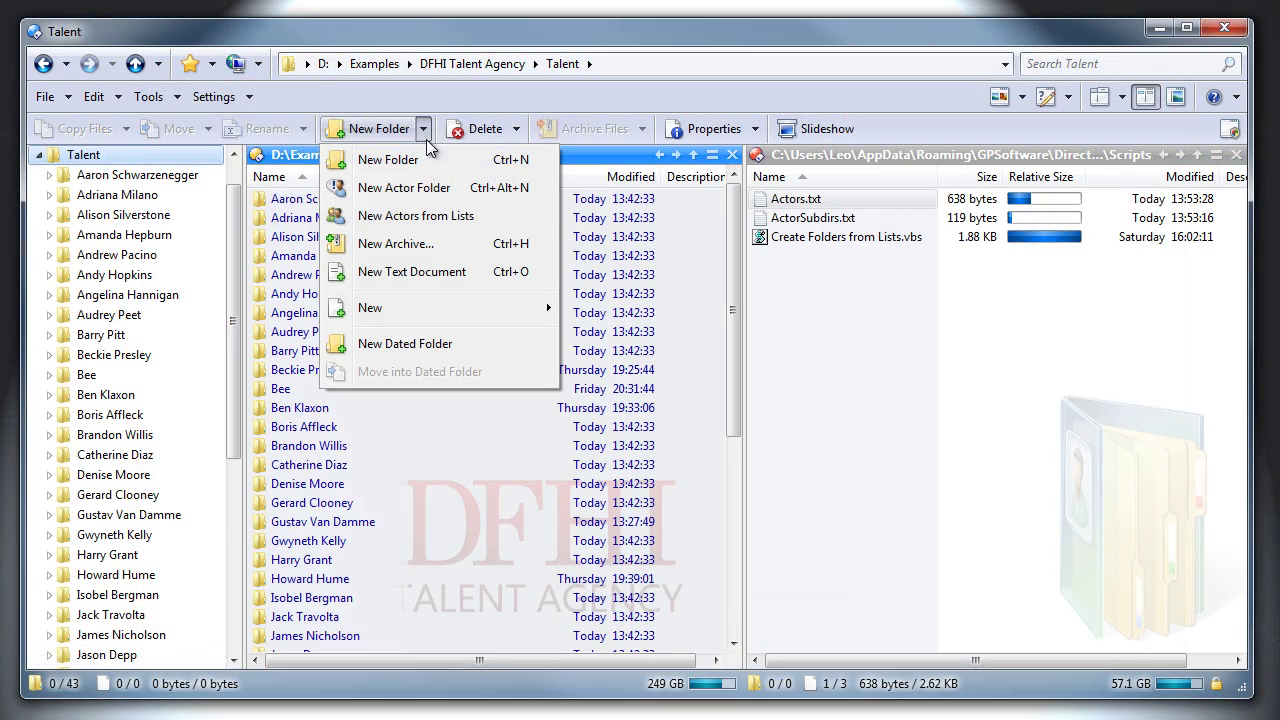
Step: Rerun New Actors from Lists with both list files, then check an actor's Bookings for the Games folder
click(450, 228)
click(697, 577)
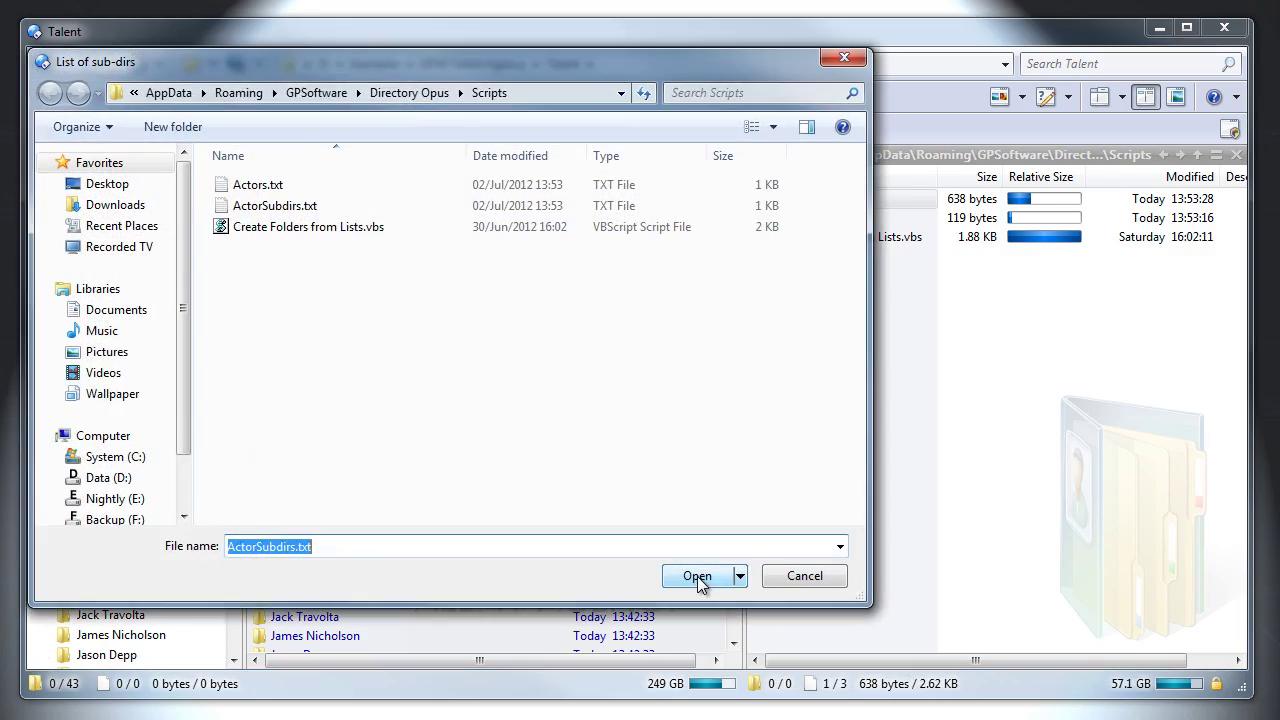
click(697, 577)
click(48, 195)
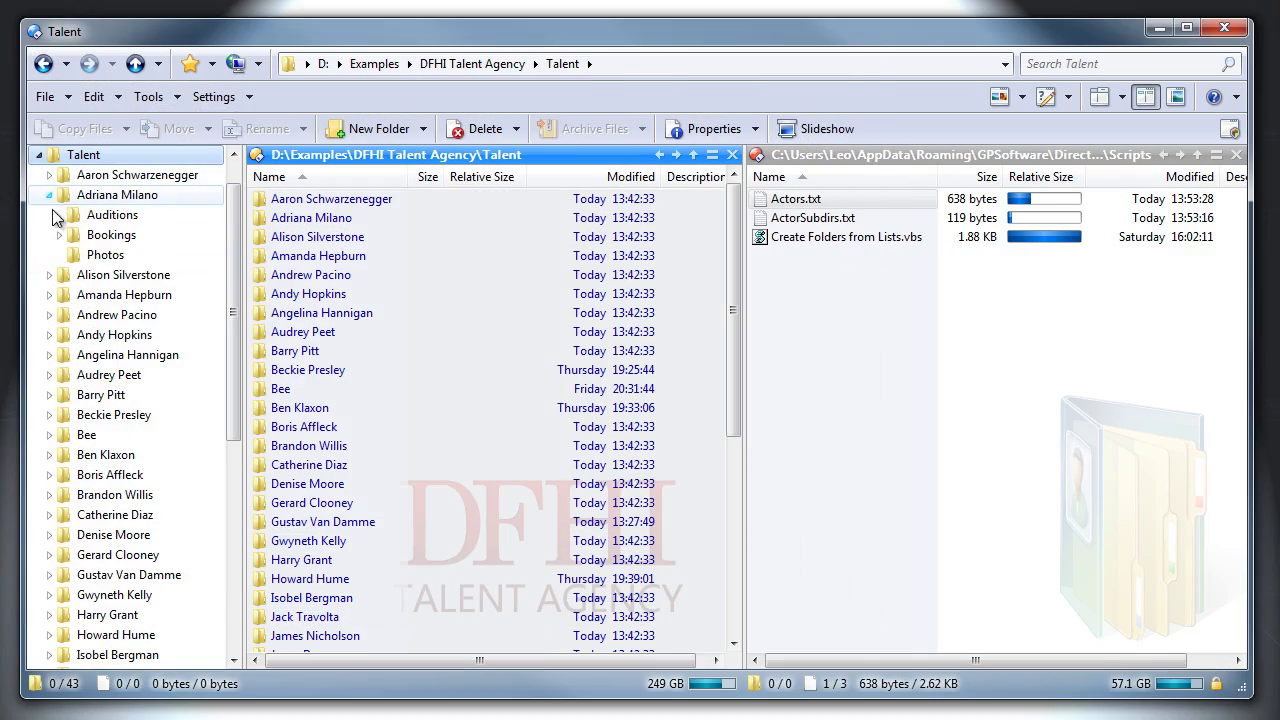
click(95, 235)
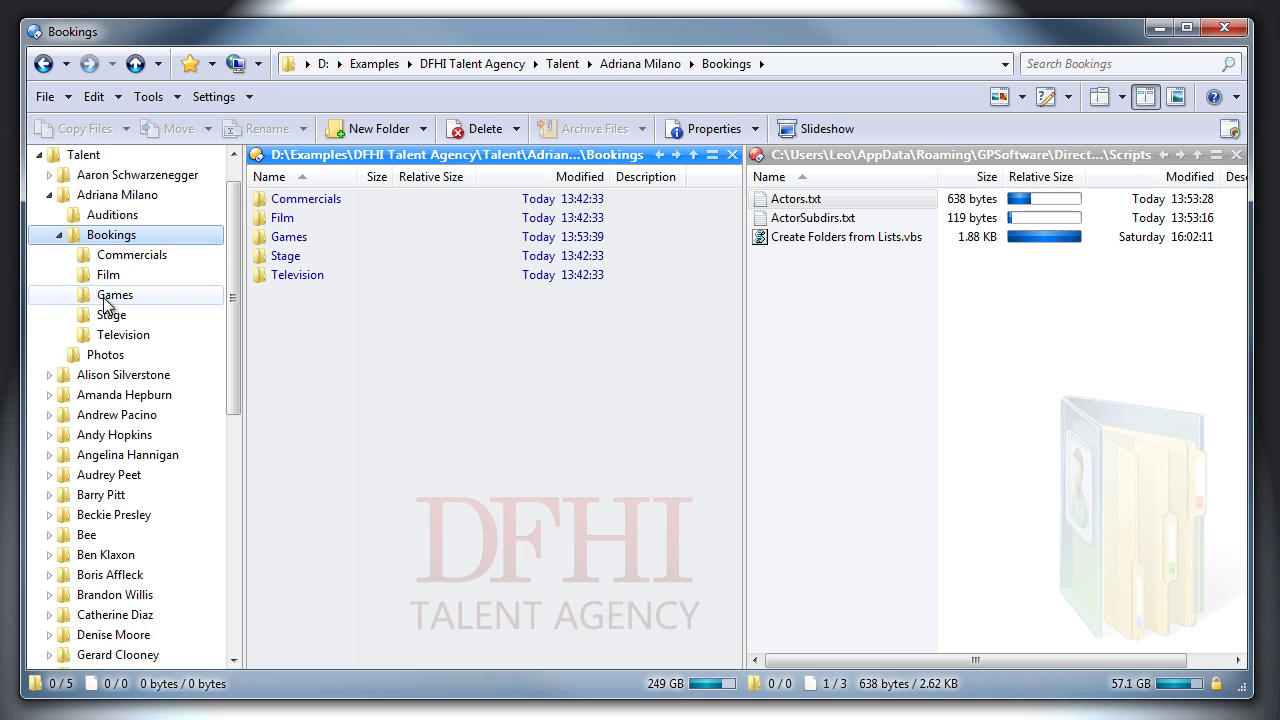